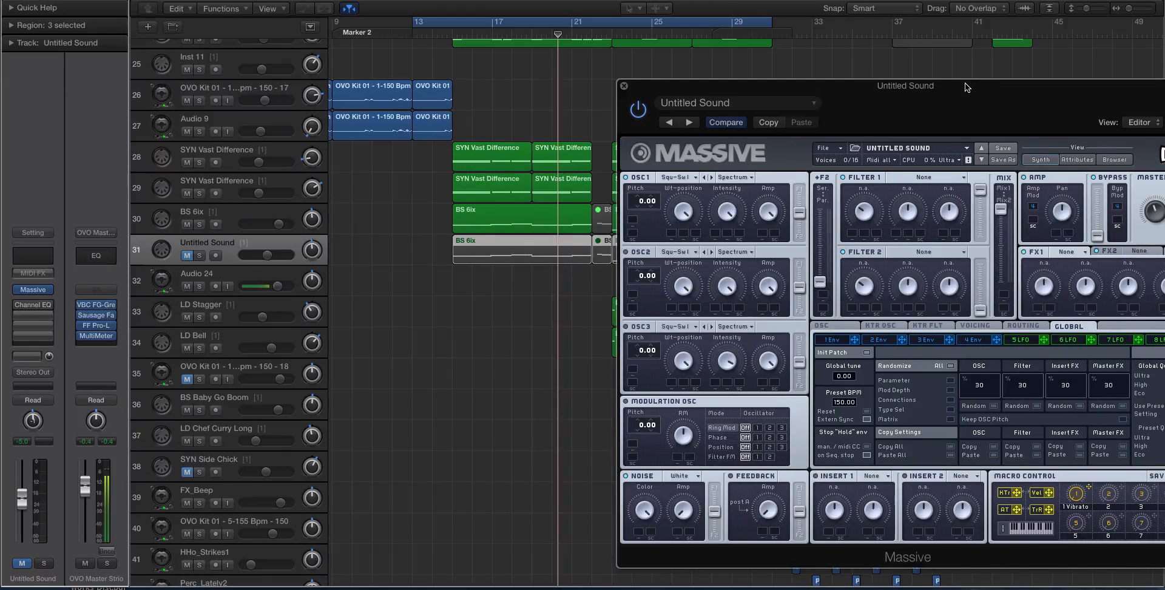
# - Close the Massive instrument window of the Untitled Sound track
pyautogui.moveTo(966, 87); pyautogui.dragTo(839, 63)
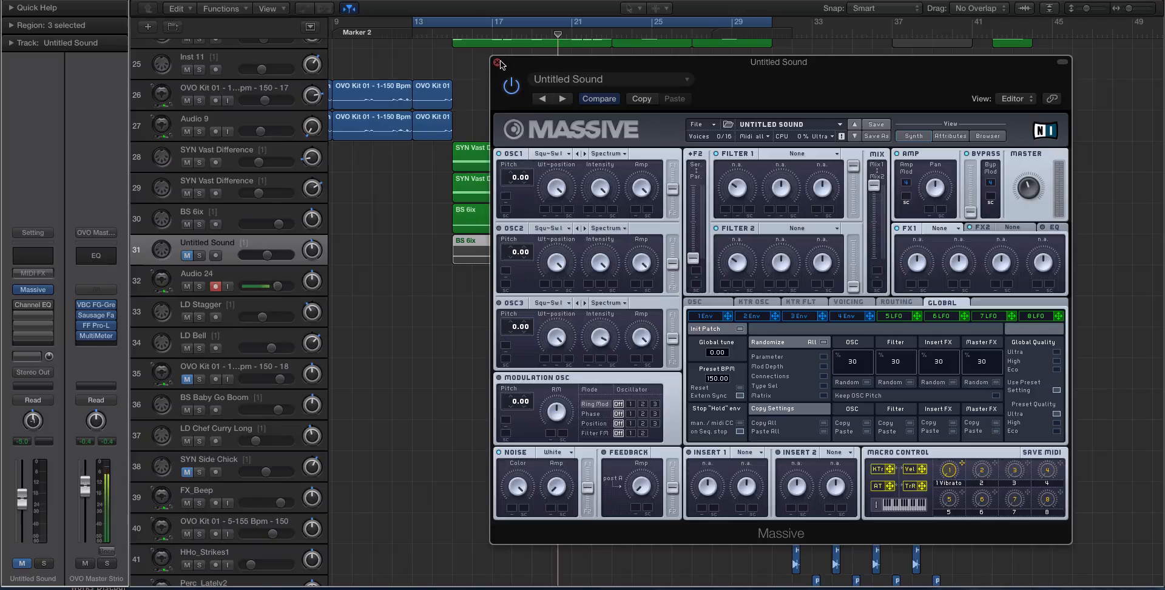
pyautogui.click(497, 63)
pyautogui.scroll(-2, 573, 257)
pyautogui.press('super+Down')
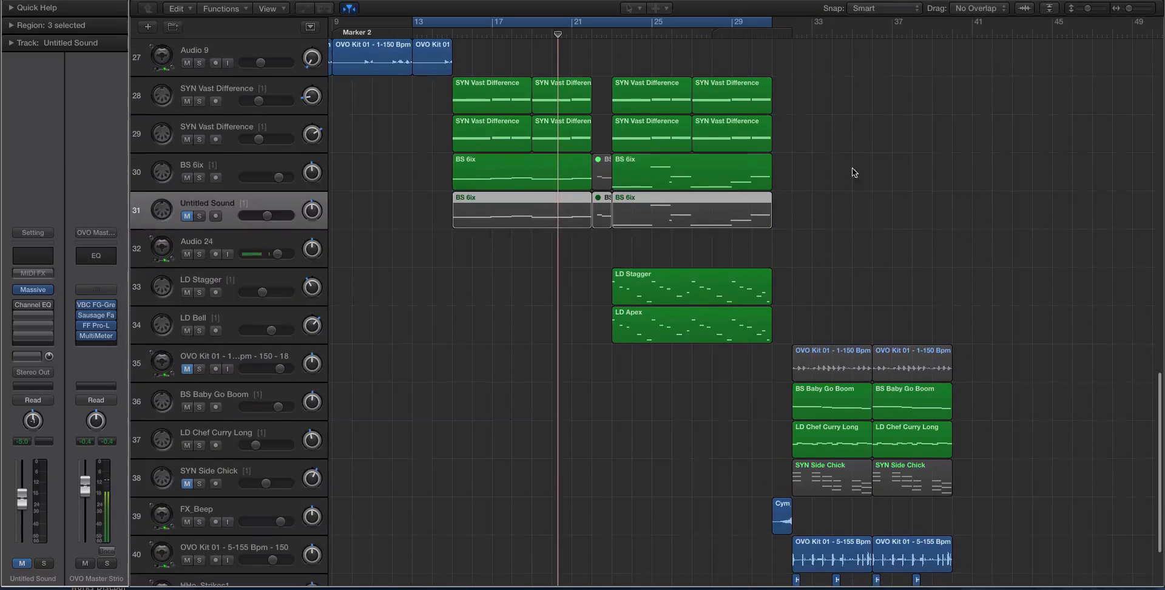
# - Color the three BS 6ix regions on track 30 magenta
pyautogui.moveTo(852, 168); pyautogui.dragTo(524, 178)
pyautogui.click(268, 8)
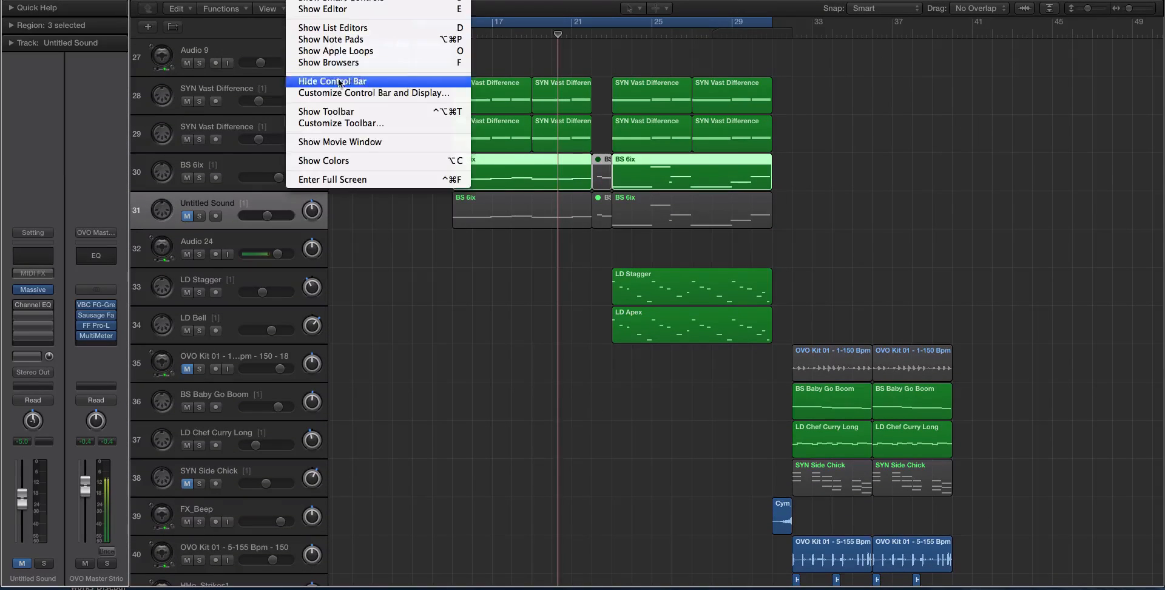
pyautogui.click(363, 159)
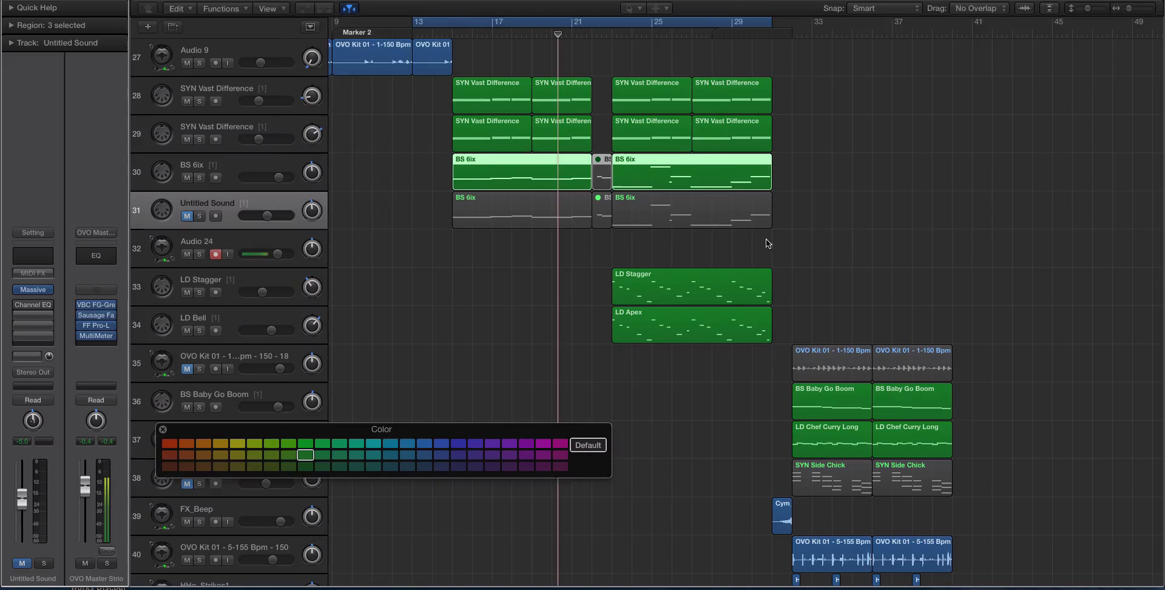
pyautogui.click(544, 444)
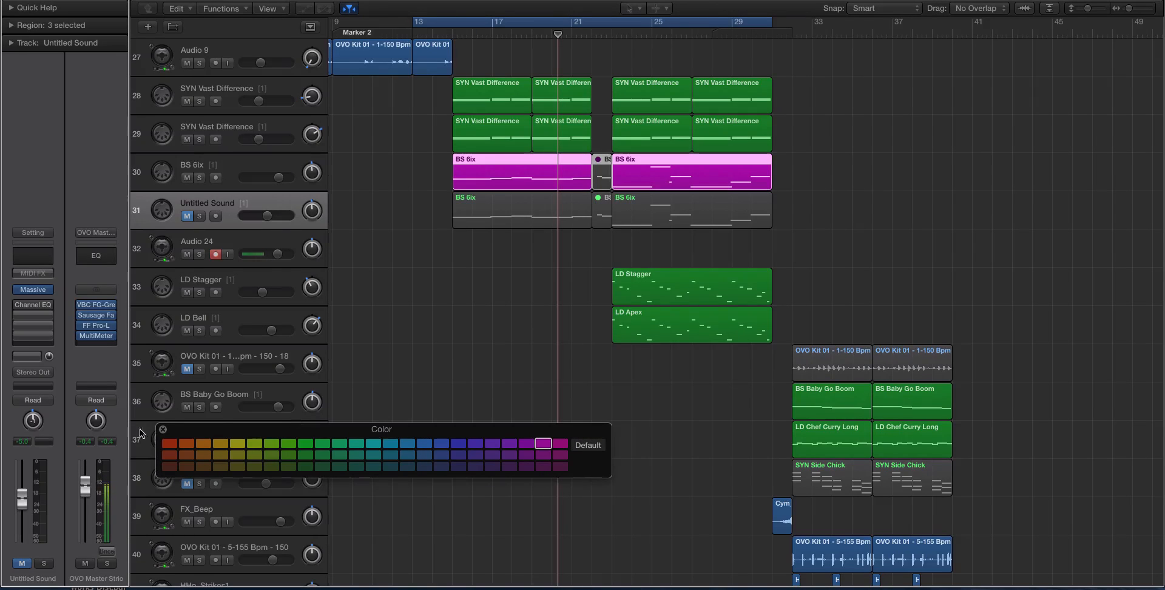
pyautogui.click(162, 429)
# - Play the arrangement and raise the BS 6ix track's volume slightly
pyautogui.press('super+Down')
pyautogui.press('space')
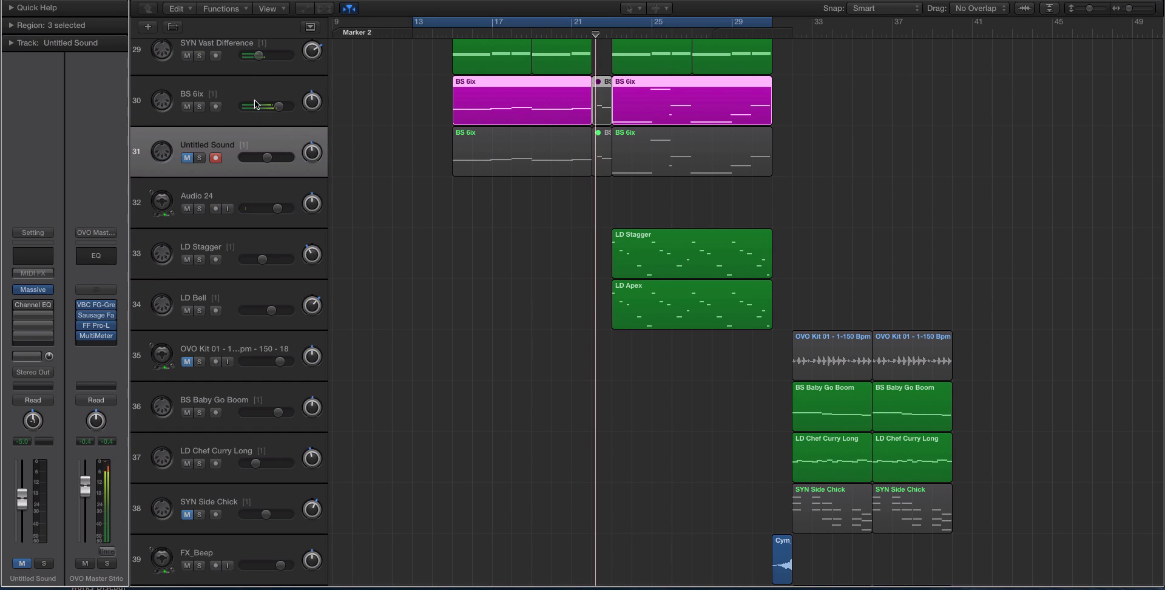
pyautogui.moveTo(278, 106); pyautogui.dragTo(280, 106)
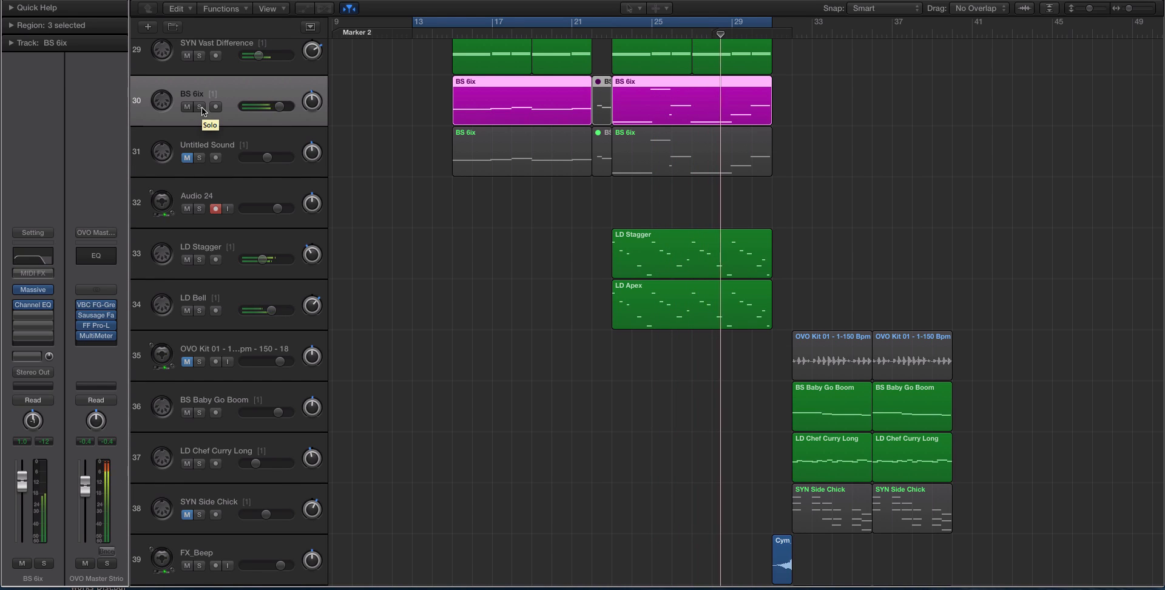
# - Listen to the BS 6ix track in solo, turn its solo off and place the playhead at bar 15
pyautogui.click(199, 107)
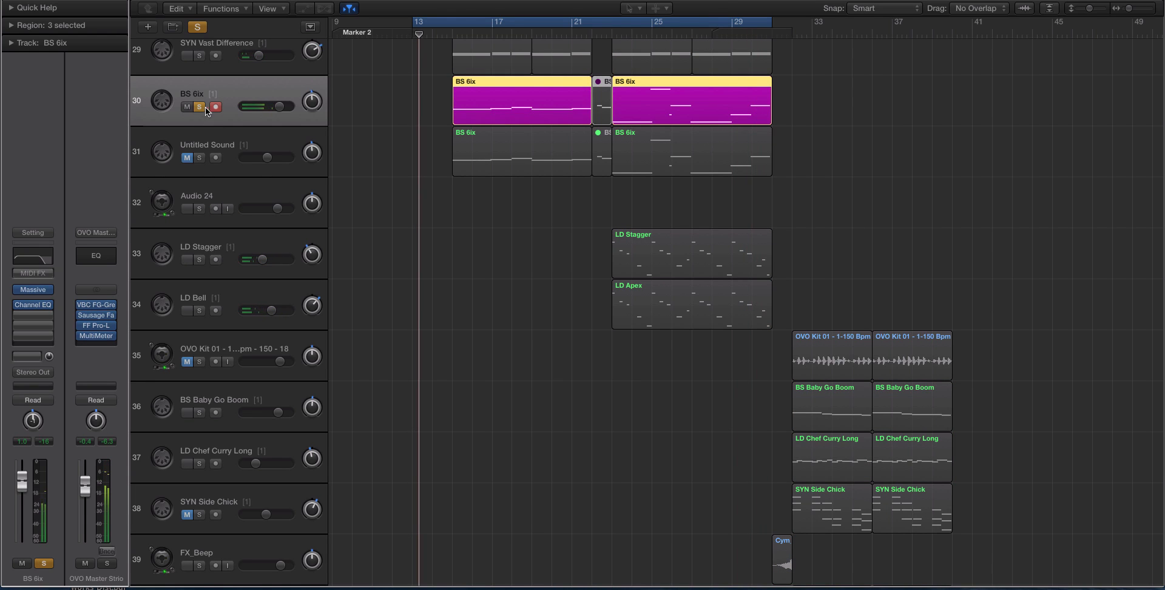
pyautogui.click(200, 106)
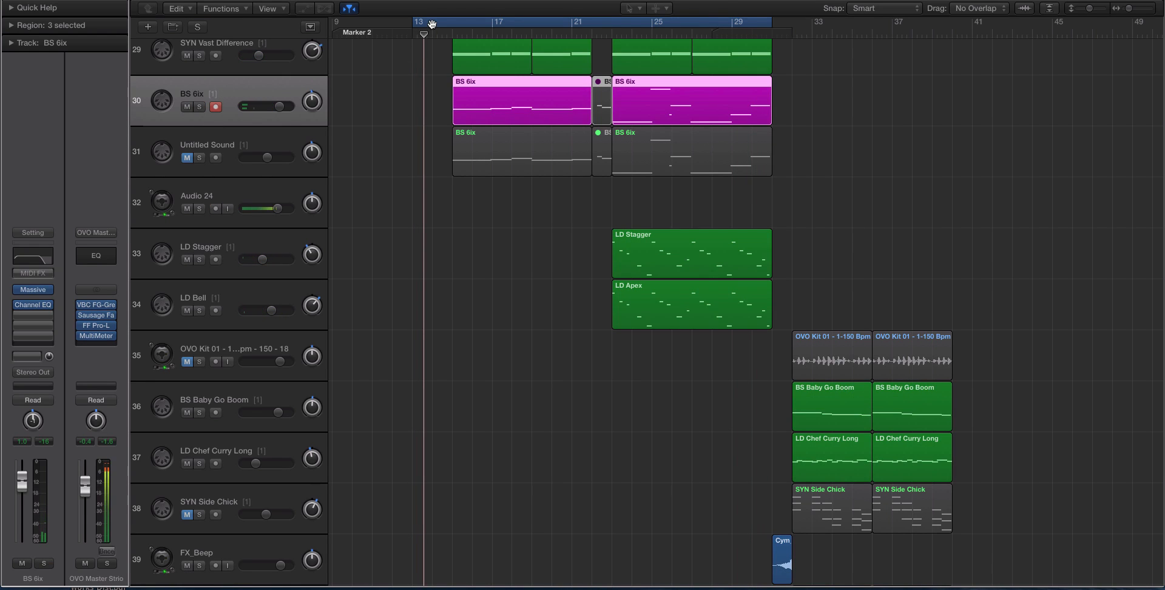
pyautogui.click(451, 34)
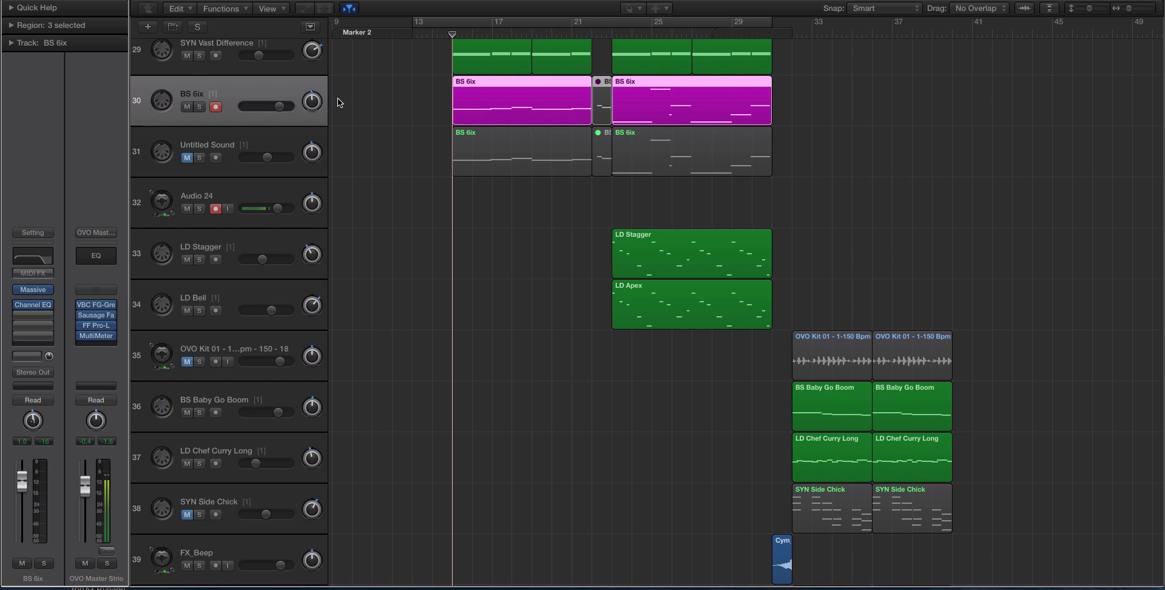
# - Solo the BS 6ix regions and play them with the track's Channel EQ open and its Analyzer on
pyautogui.scroll(2, 441, 128)
pyautogui.hotkey('ctrl', 'alt', 'Down')
pyautogui.hotkey('ctrl', 'alt', 'Down')
pyautogui.hotkey('ctrl', 'alt', 'Right')
pyautogui.hotkey('ctrl', 'alt', 'Right')
pyautogui.hotkey('ctrl', 'alt', 'Right')
pyautogui.hotkey('ctrl', 'alt', 'Right')
pyautogui.hotkey('ctrl', 'alt', 'Right')
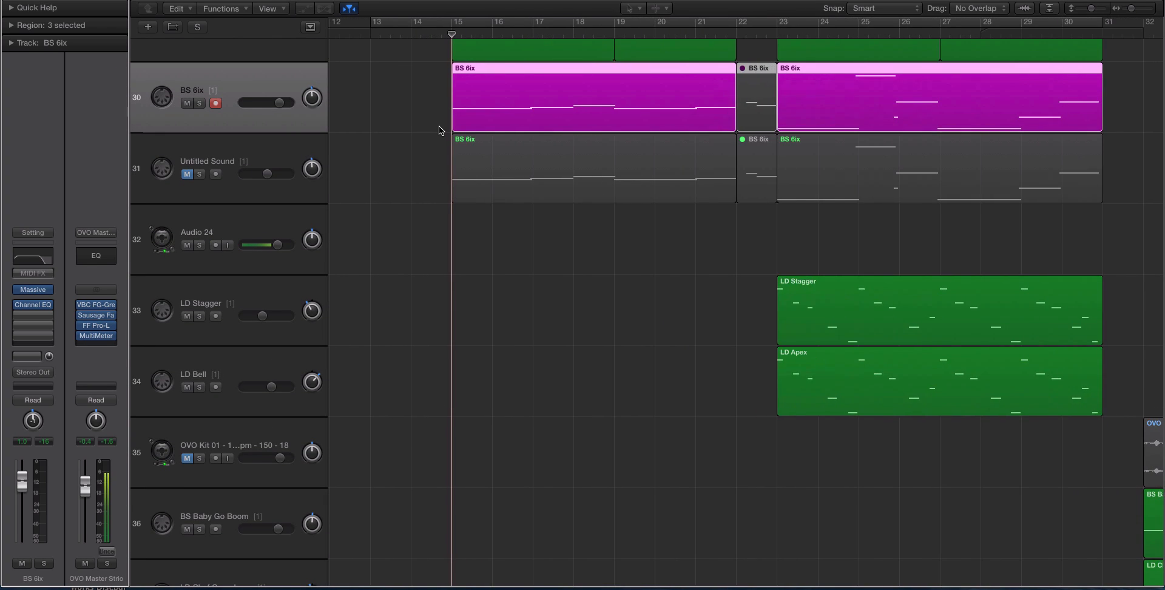
pyautogui.hotkey('ctrl', 's')
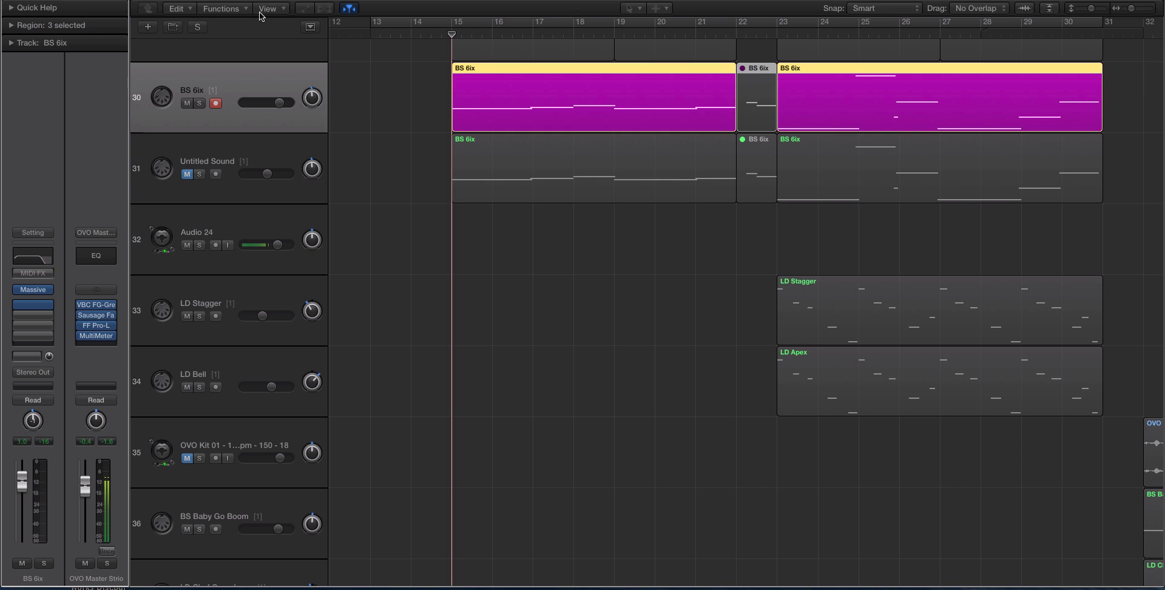
pyautogui.moveTo(199, 0); pyautogui.dragTo(683, 100)
pyautogui.press('space')
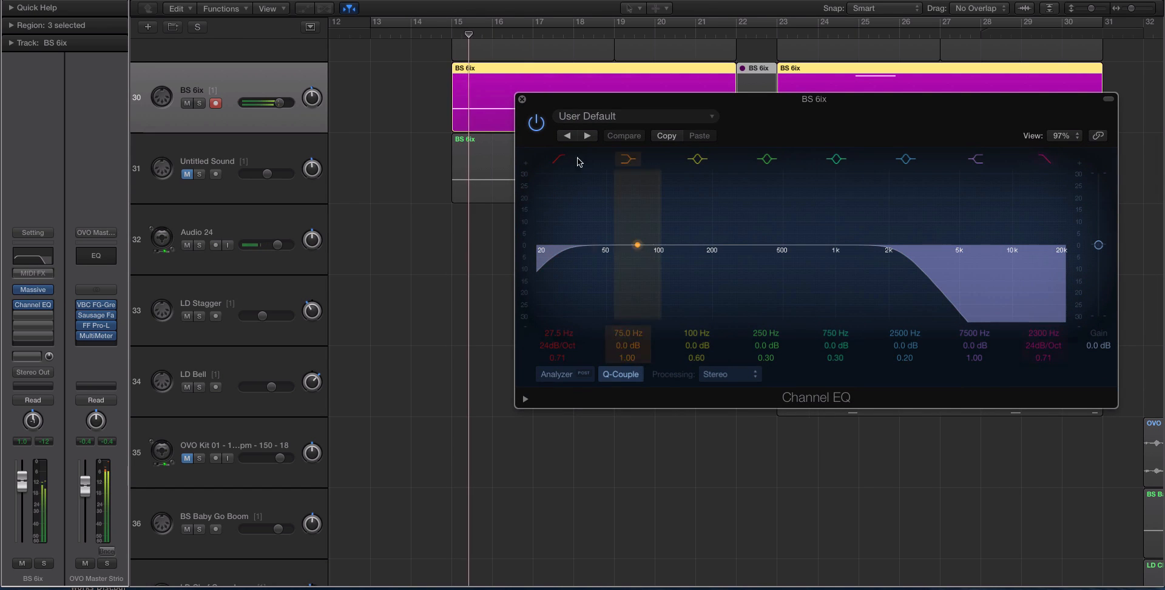
pyautogui.click(570, 375)
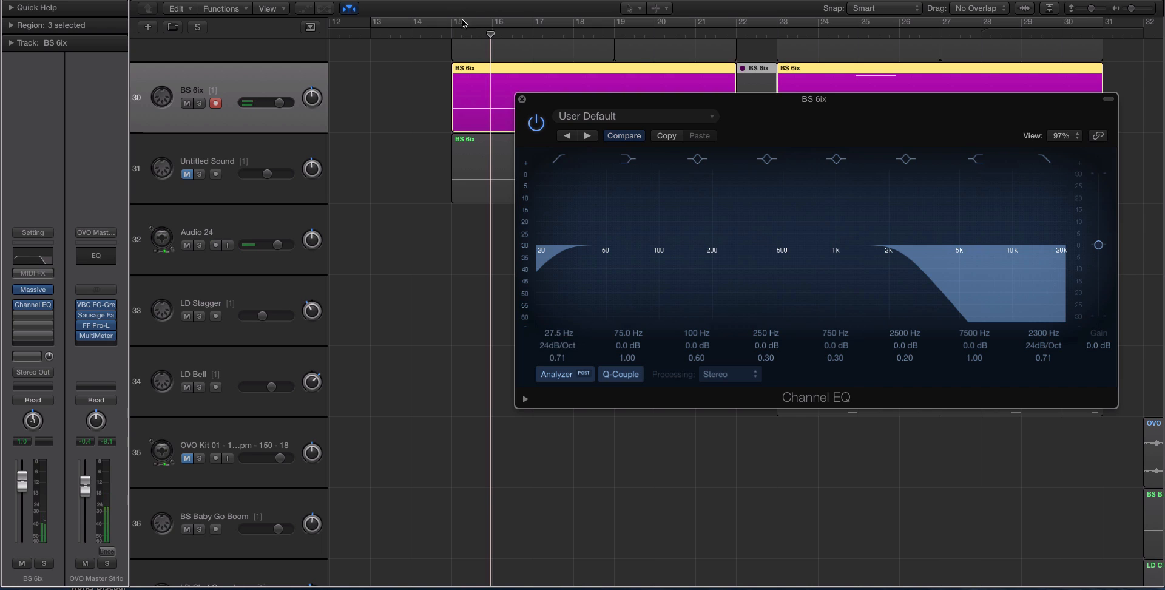
# - Set the cycle range to bars 15 through 18 and close the Channel EQ after listening
pyautogui.moveTo(463, 23); pyautogui.dragTo(614, 23)
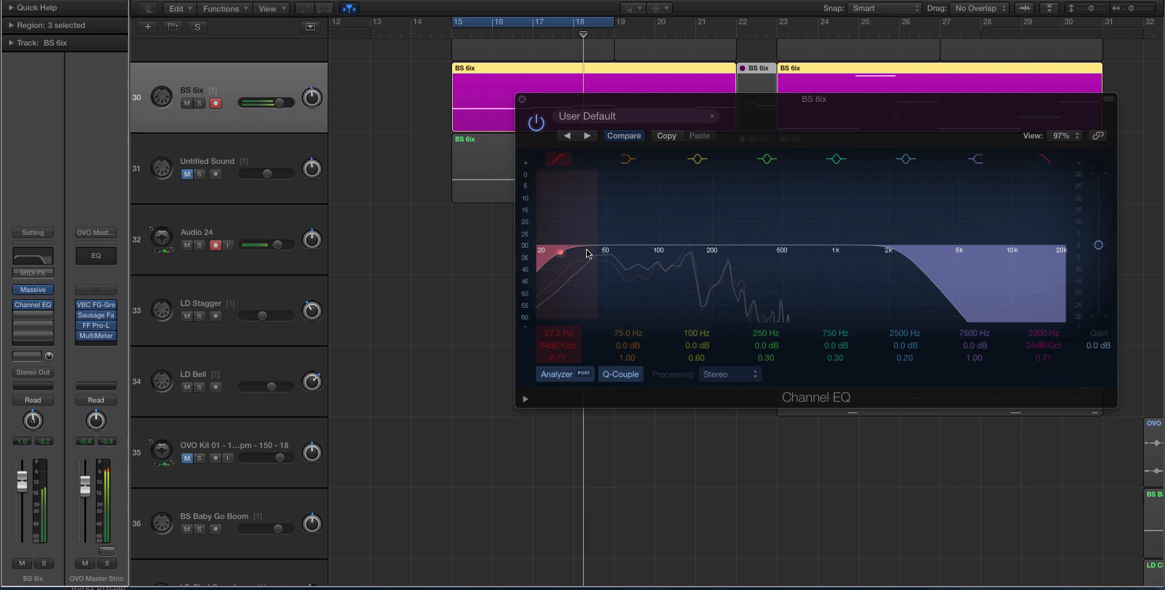
pyautogui.click(523, 100)
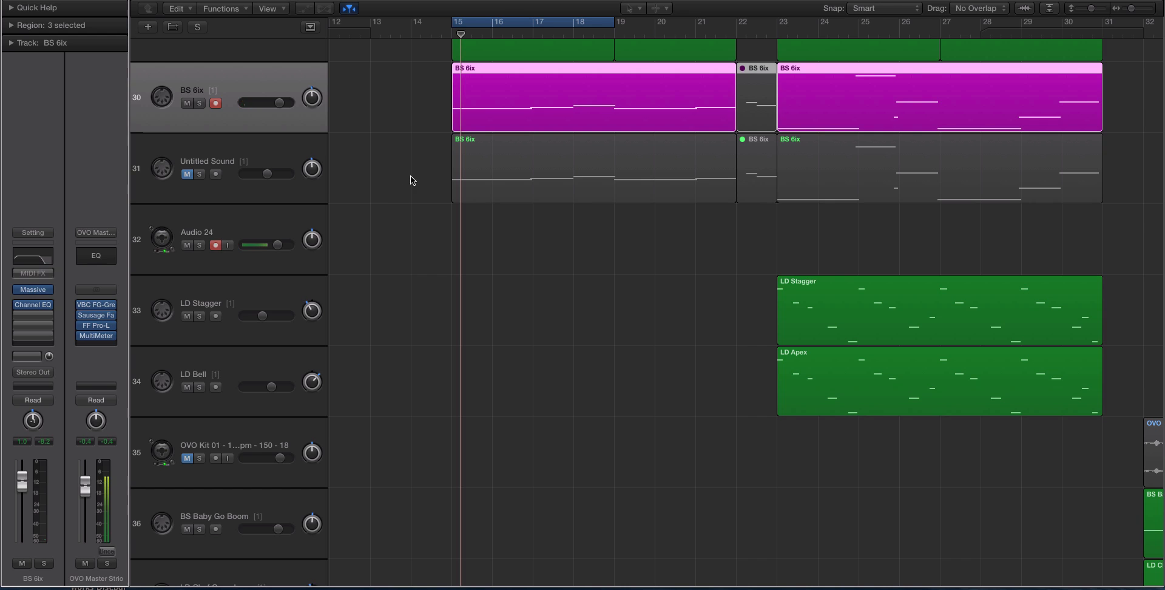
# - Mute the BS 6ix track, unmute the Untitled Sound track and lower the latter's volume to -11.0 dB
pyautogui.click(267, 153)
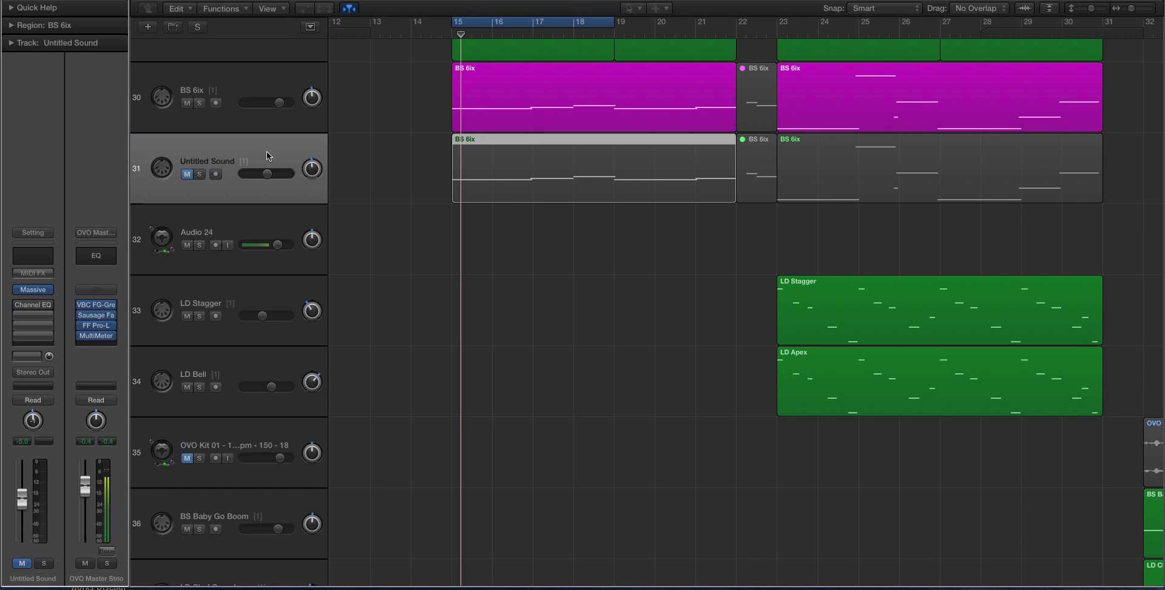
pyautogui.scroll(-3, 658, 115)
pyautogui.scroll(4, 664, 117)
pyautogui.hscroll(-2, 665, 118)
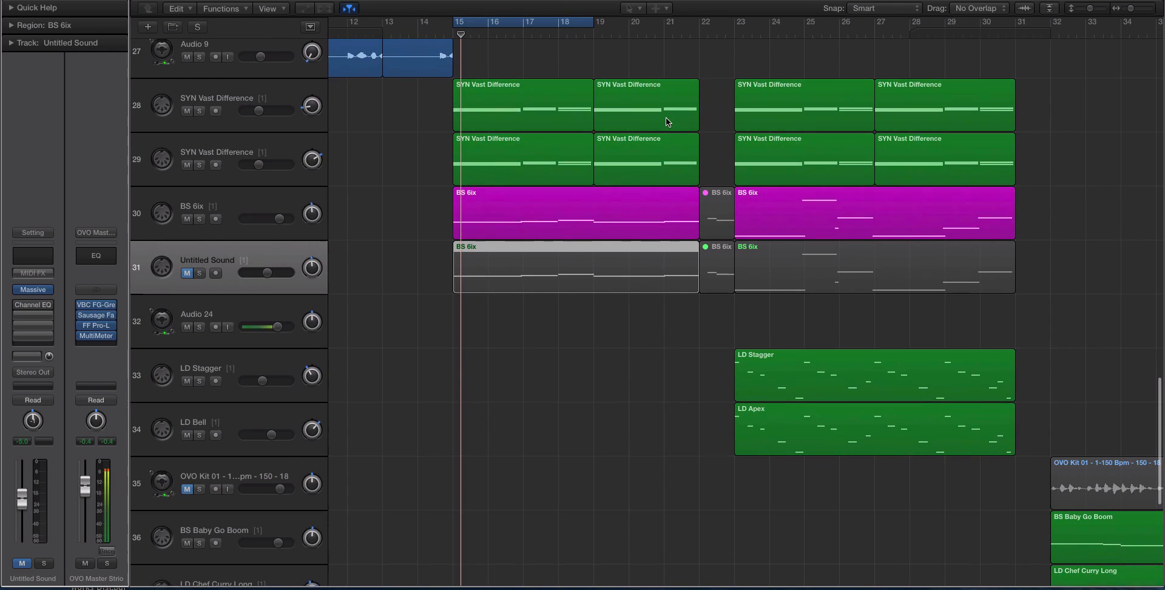
pyautogui.click(187, 214)
pyautogui.click(187, 275)
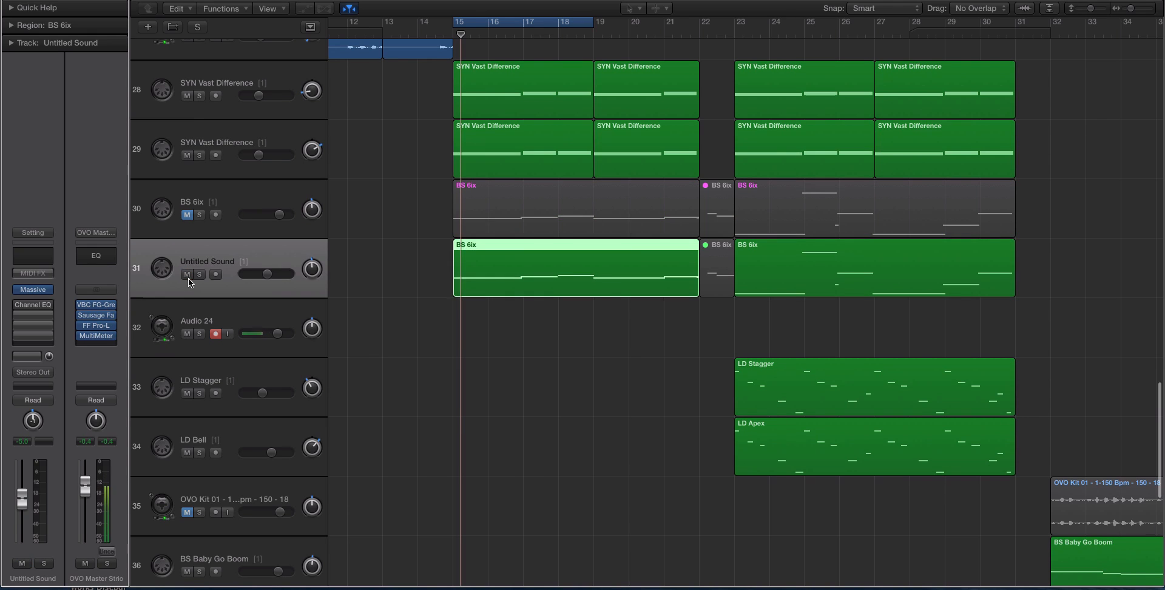
pyautogui.moveTo(267, 274); pyautogui.dragTo(246, 279)
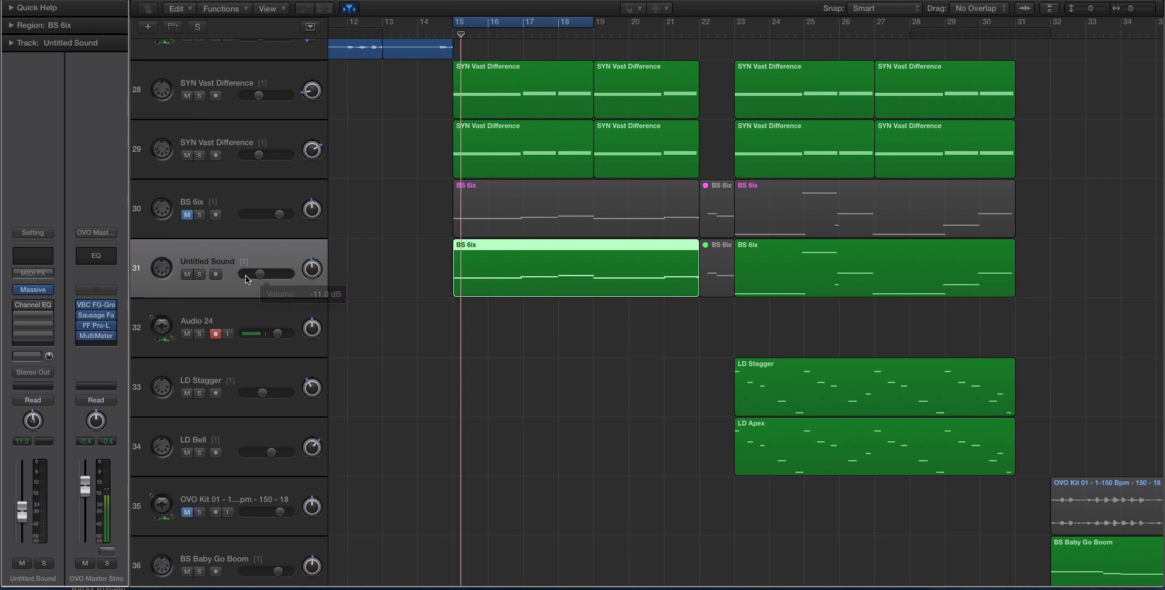
# - Play the loop and check the region settings of the muted BS 6ix track
pyautogui.press('space')
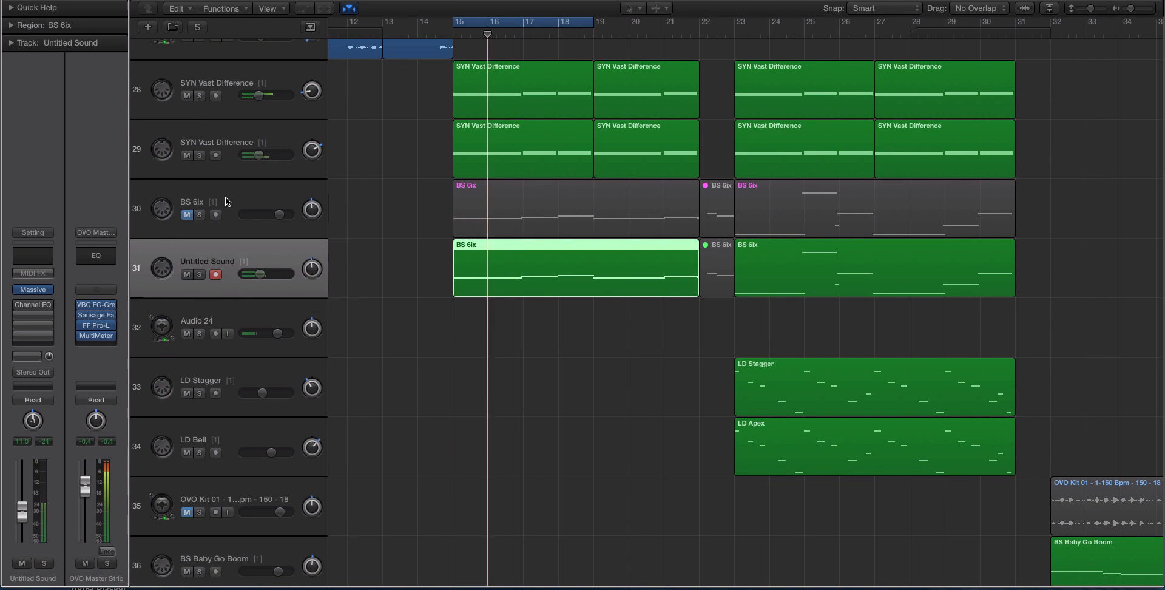
pyautogui.click(224, 201)
pyautogui.click(11, 25)
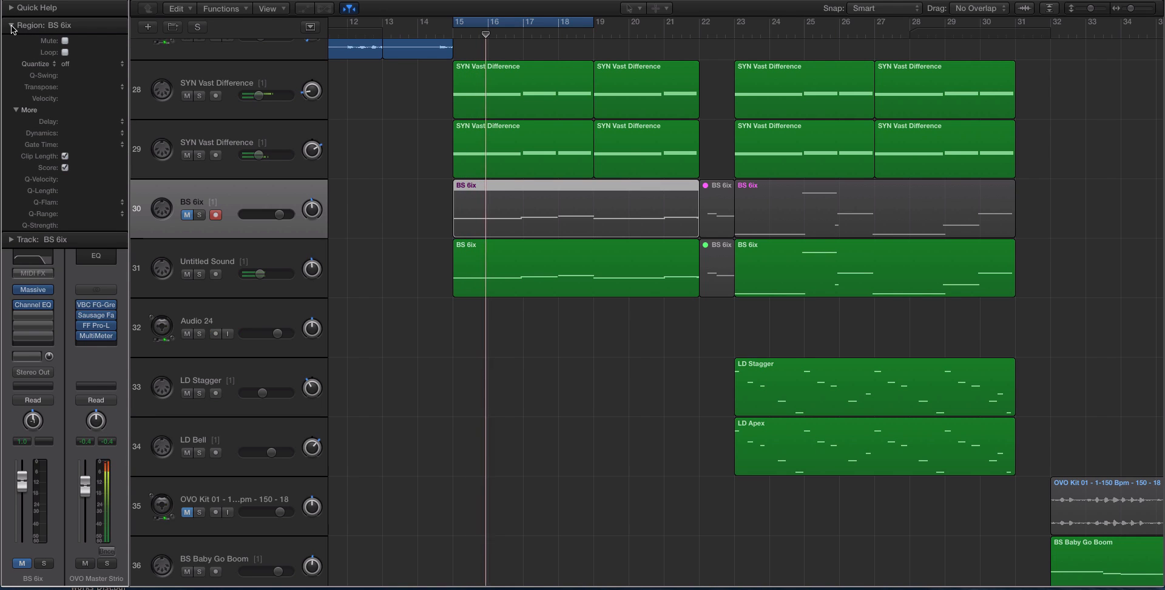
pyautogui.click(11, 25)
pyautogui.click(296, 246)
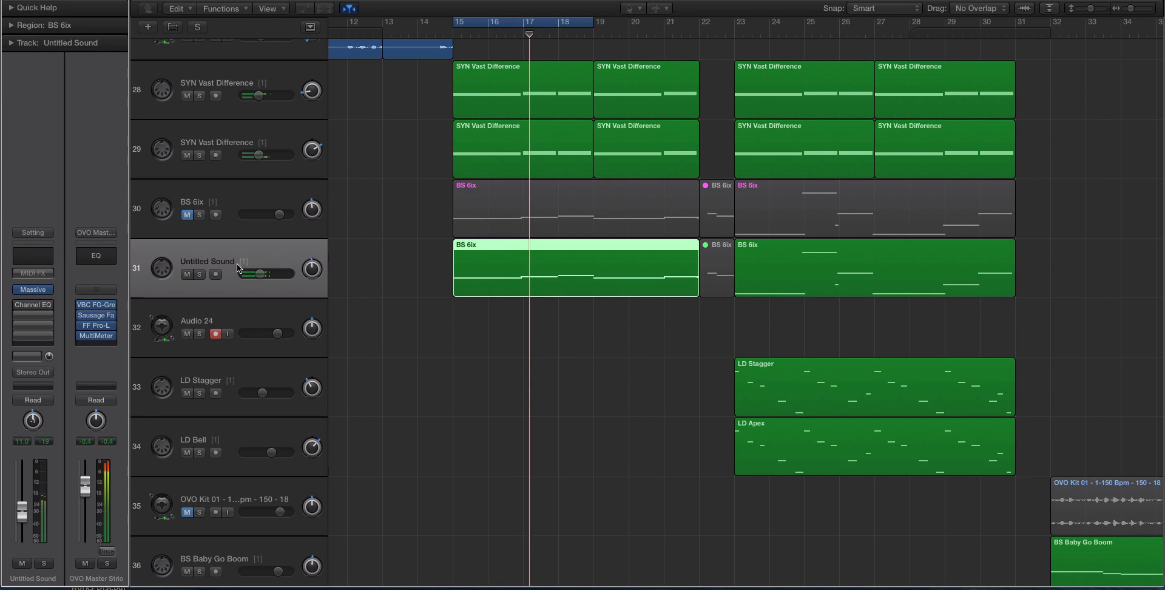
# - Open Massive on the Untitled Sound track, set its voicing to Monophon and play the loop
pyautogui.click(35, 290)
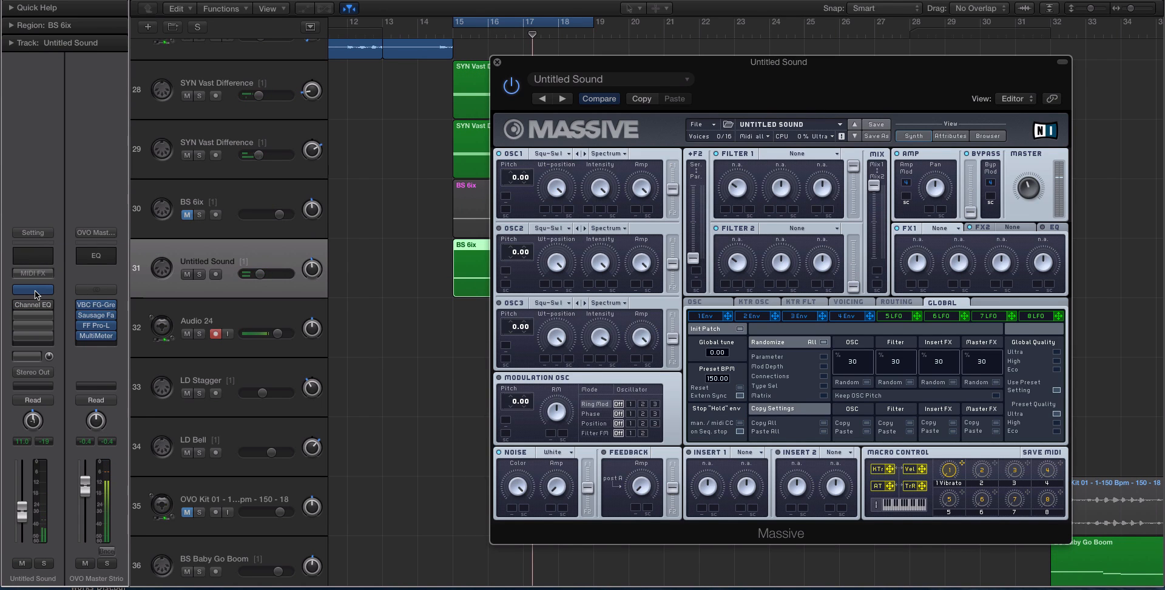
pyautogui.click(847, 303)
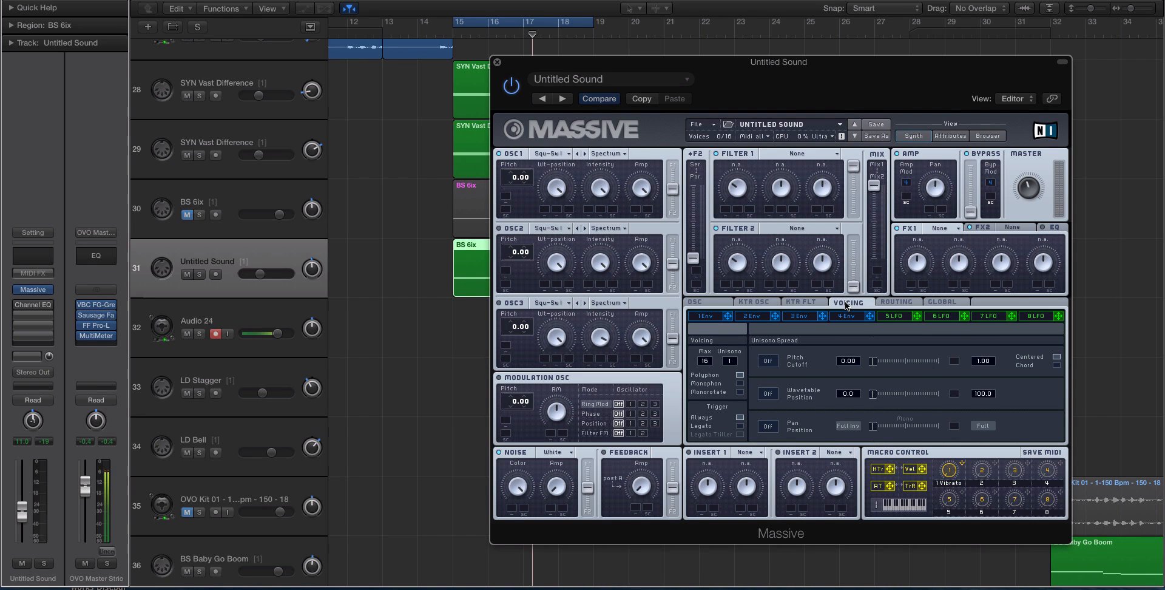
pyautogui.click(739, 384)
pyautogui.press('space')
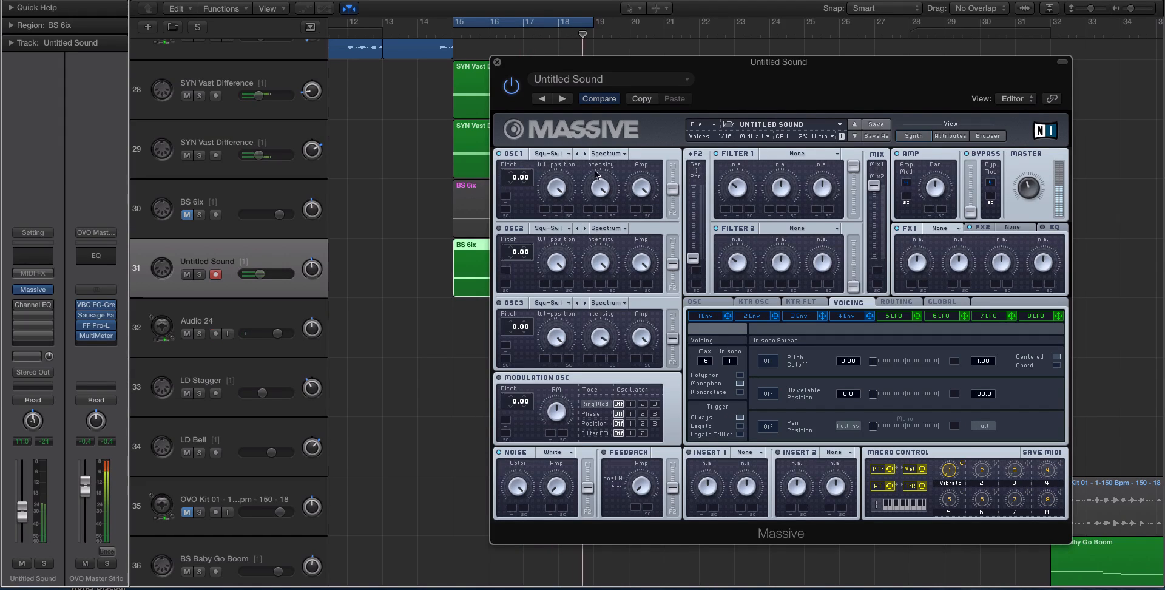
# - Try the Polysaw II wavetable on oscillator 1
pyautogui.click(555, 154)
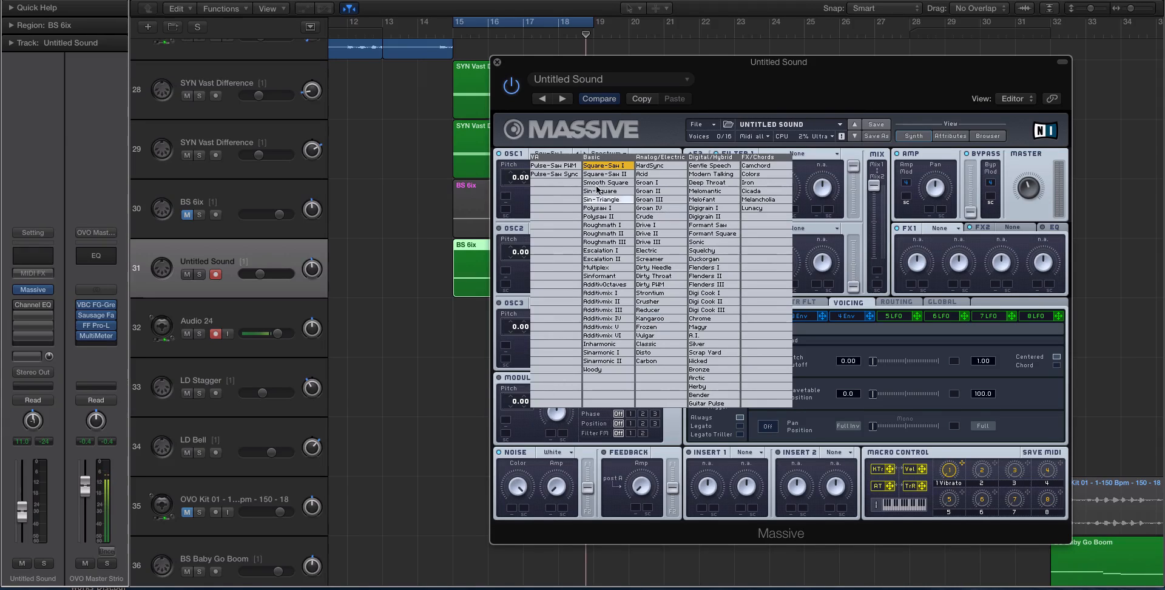
pyautogui.click(535, 157)
pyautogui.click(535, 157)
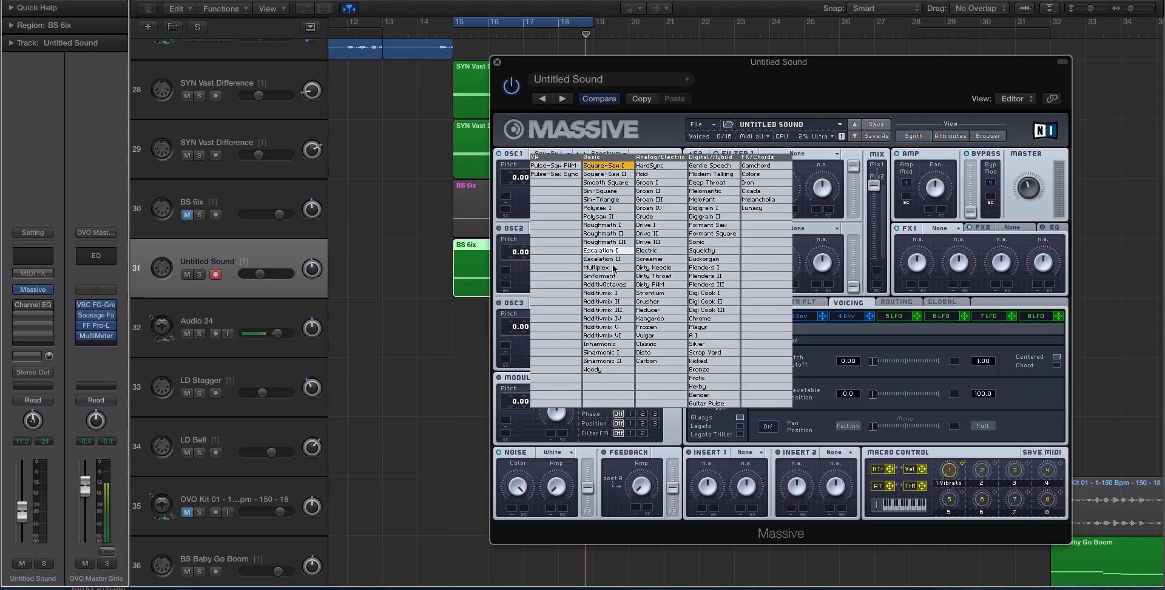
pyautogui.click(610, 216)
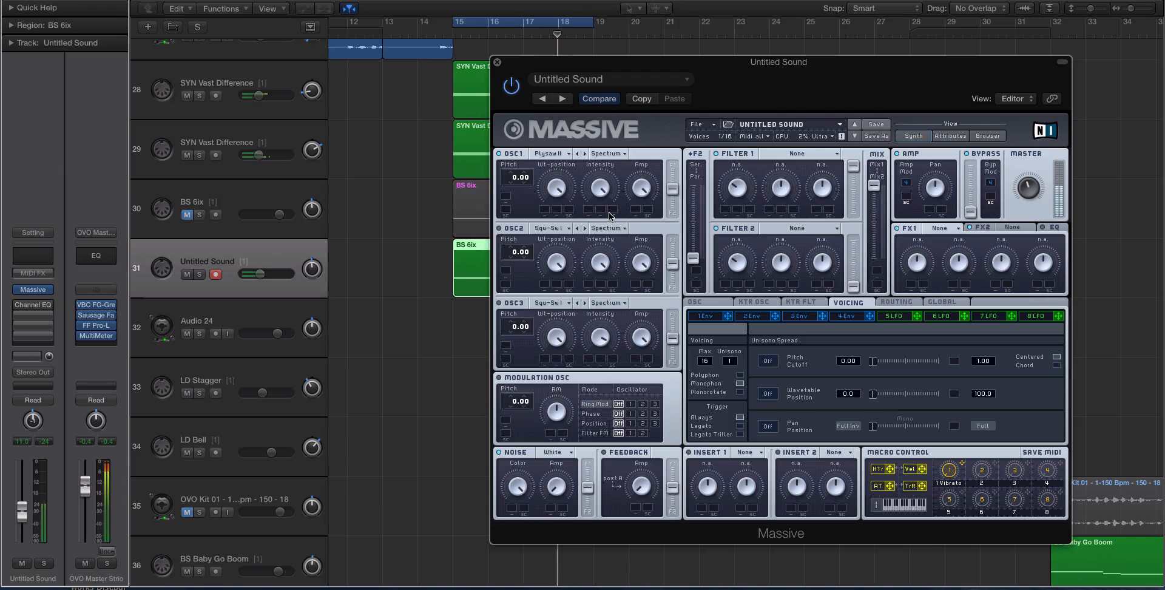
# - Set oscillator 1's wavetable to Crude
pyautogui.click(549, 154)
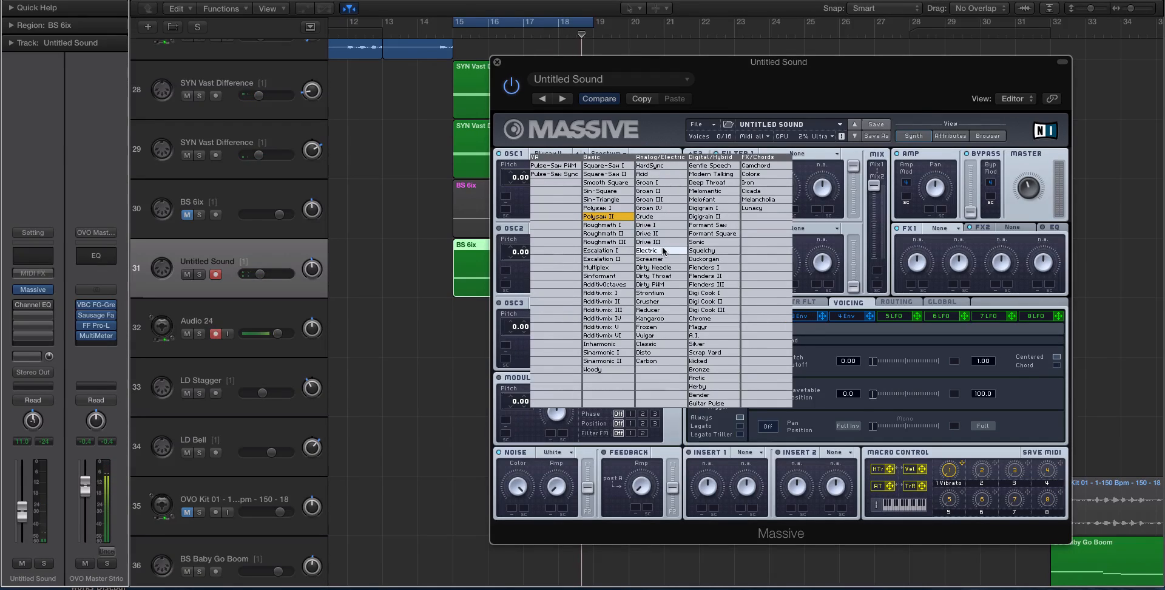
pyautogui.click(659, 216)
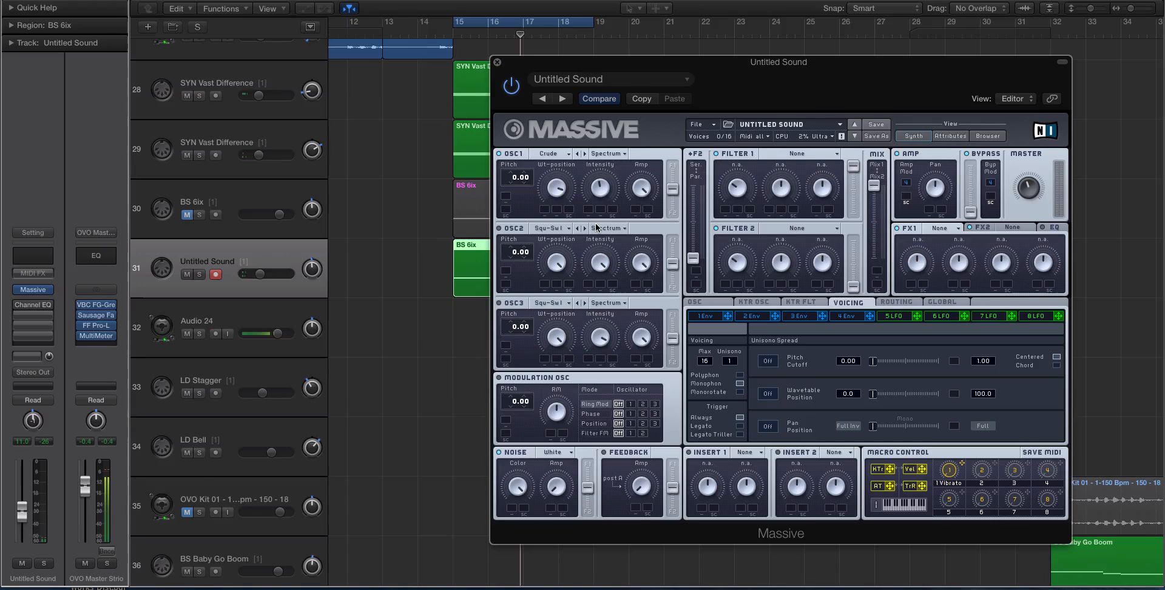
# - With the region soloed, adjust oscillator 1's Wt-position and lower its pitch to -24.00
pyautogui.press('space')
pyautogui.hotkey('ctrl', 's')
pyautogui.moveTo(556, 189); pyautogui.dragTo(562, 254)
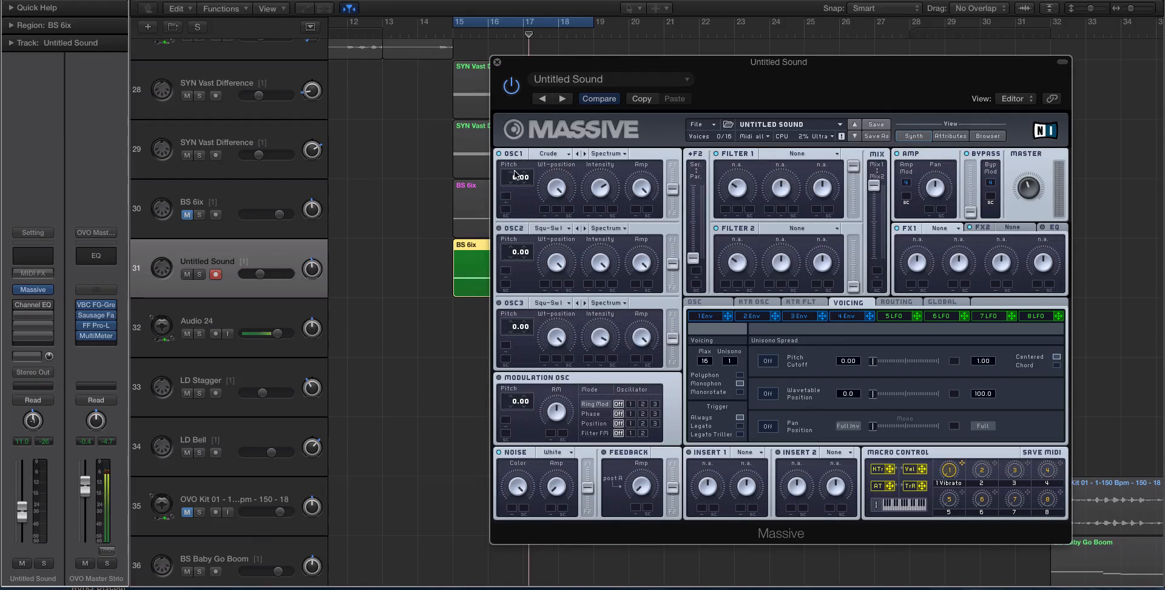
pyautogui.moveTo(514, 175); pyautogui.dragTo(513, 186)
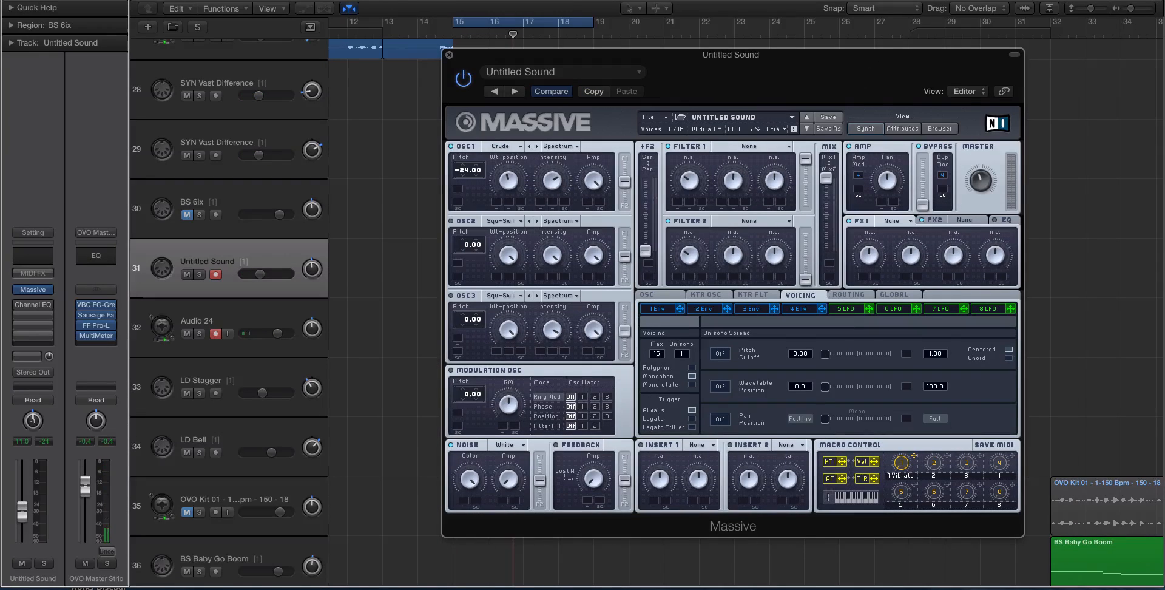
# - Set the Modulation OSC to Phase mode acting on oscillator 1
pyautogui.moveTo(612, 77); pyautogui.dragTo(609, 36)
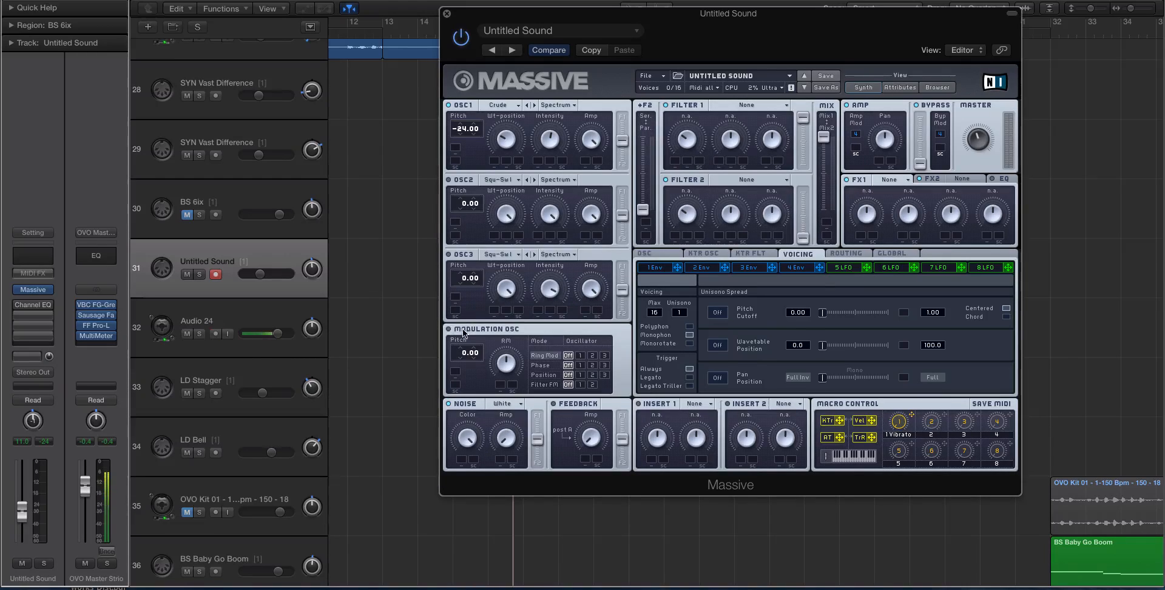
pyautogui.click(534, 364)
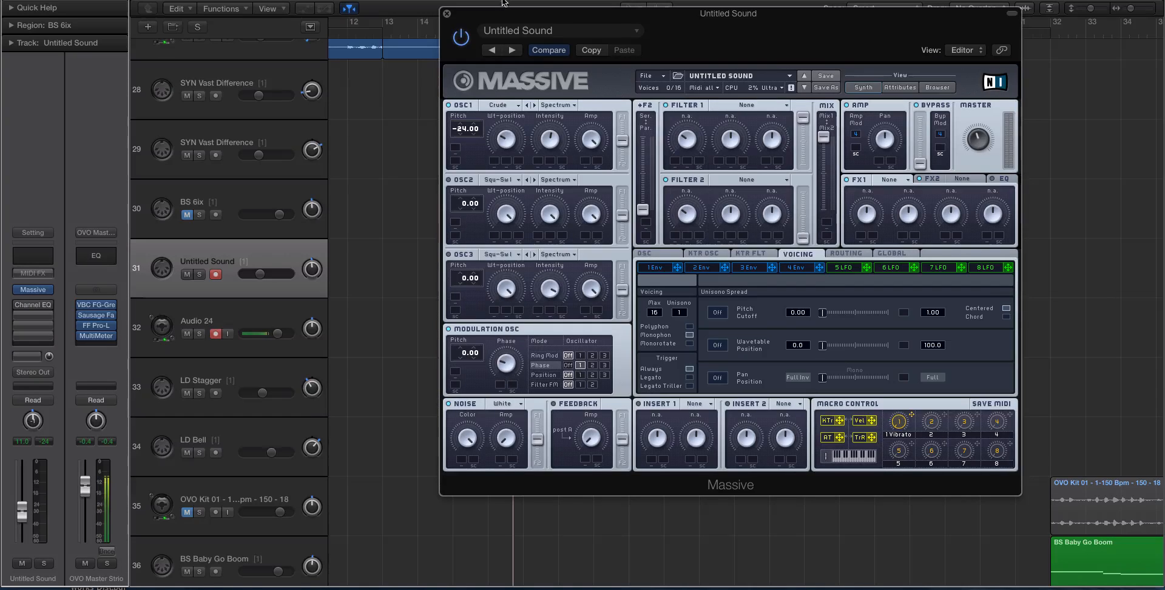
# - Play the new bass together with the other tracks and raise the Untitled Sound track's volume
pyautogui.moveTo(503, 14); pyautogui.dragTo(752, 8)
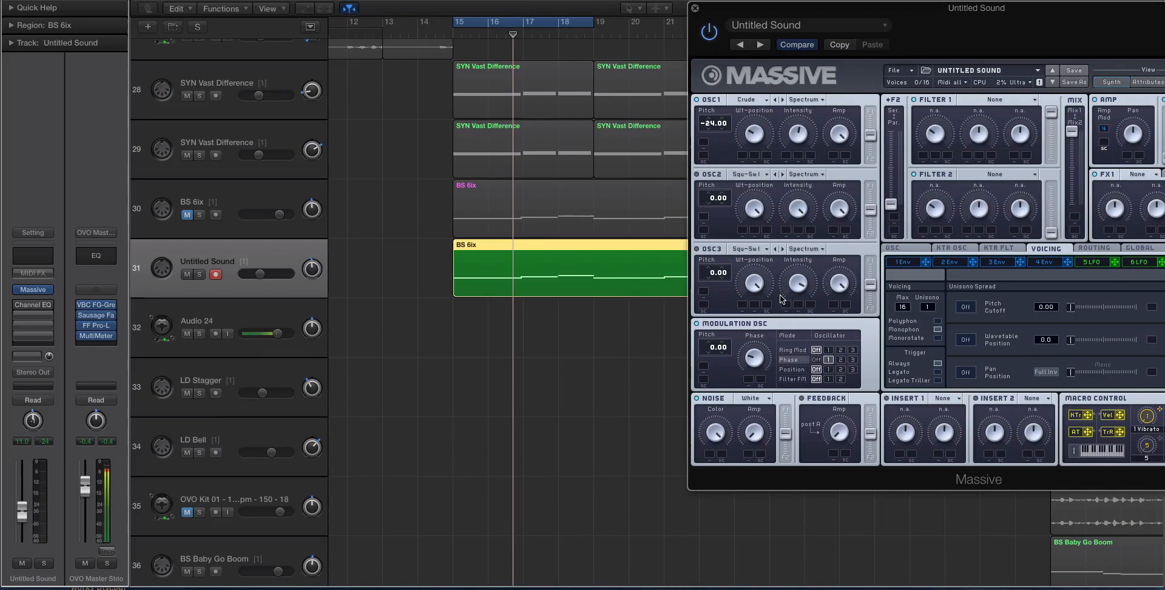
pyautogui.press('space')
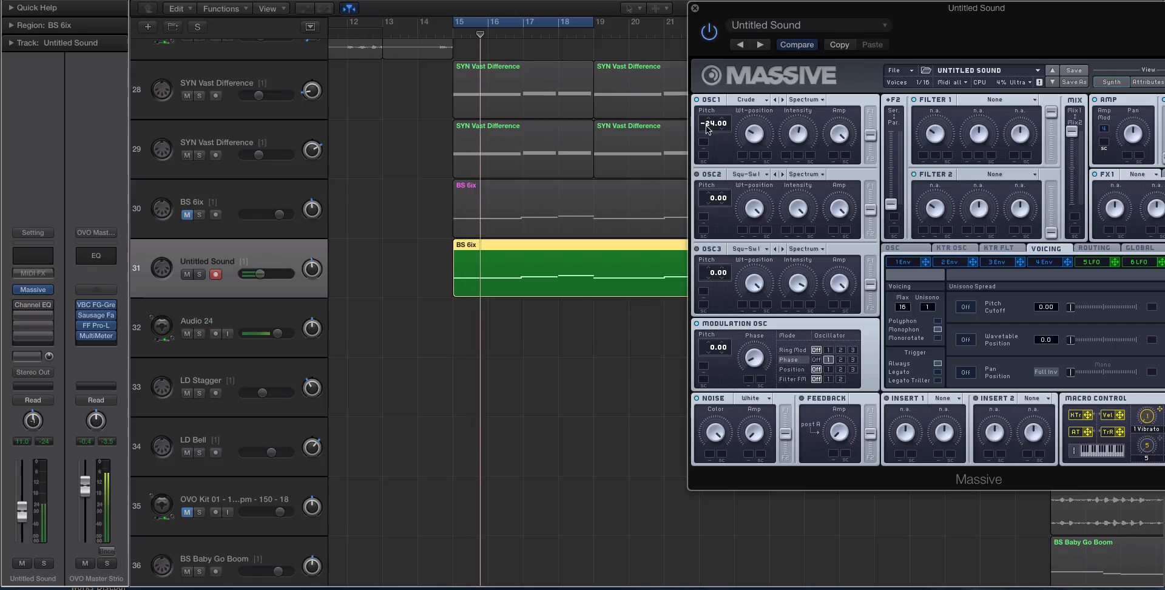
pyautogui.press('super+a')
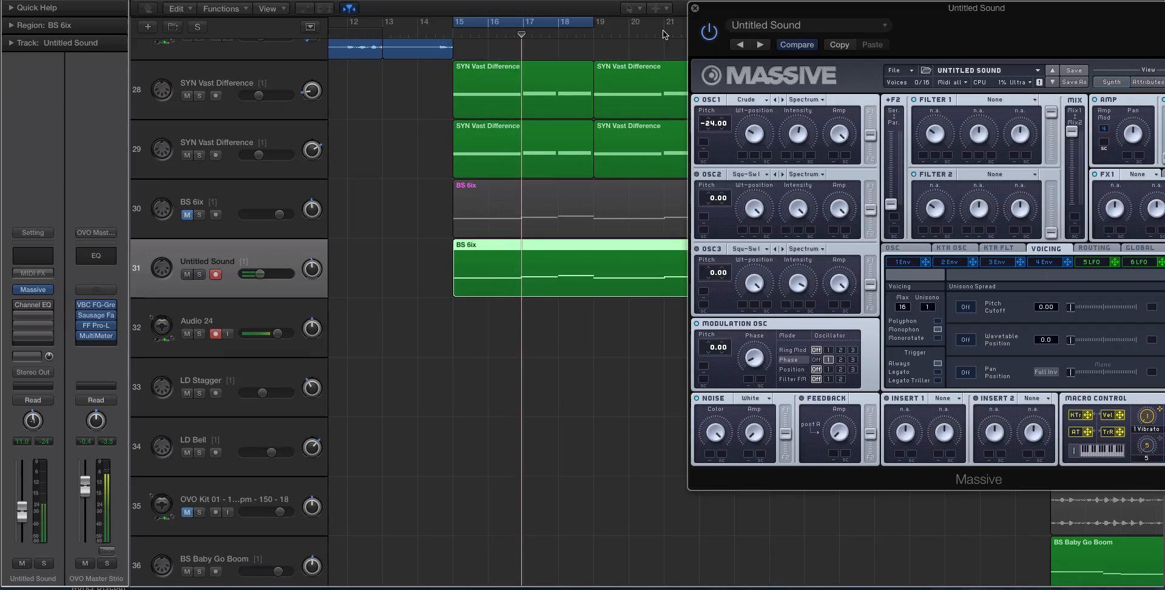
pyautogui.moveTo(260, 273); pyautogui.dragTo(275, 274)
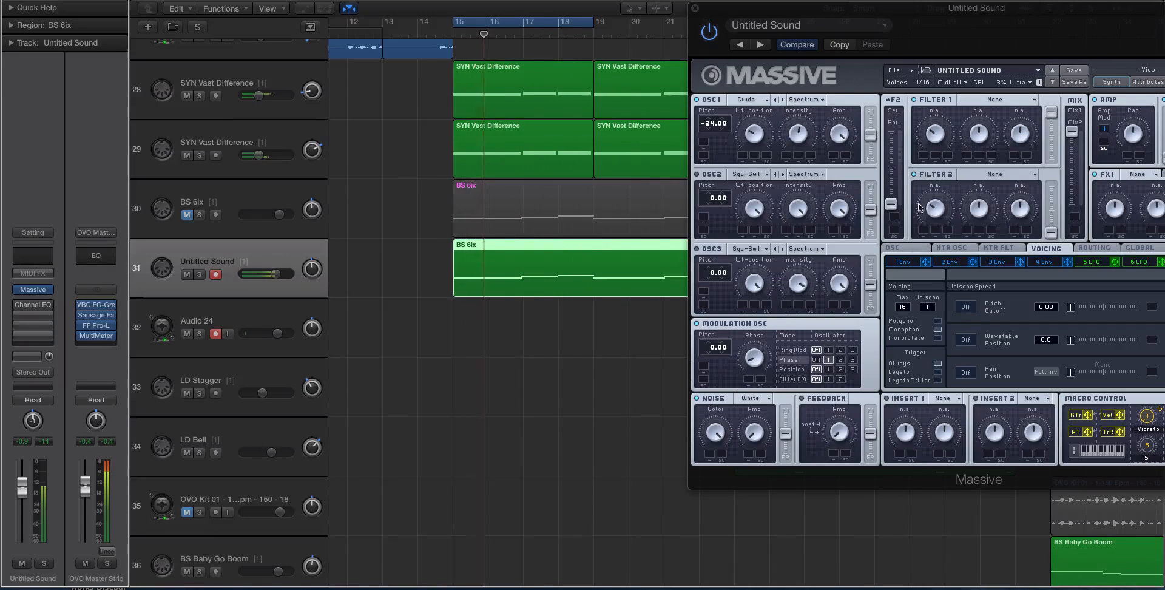
# - Set Filter 1 to the Daft type
pyautogui.moveTo(895, 12); pyautogui.dragTo(695, 29)
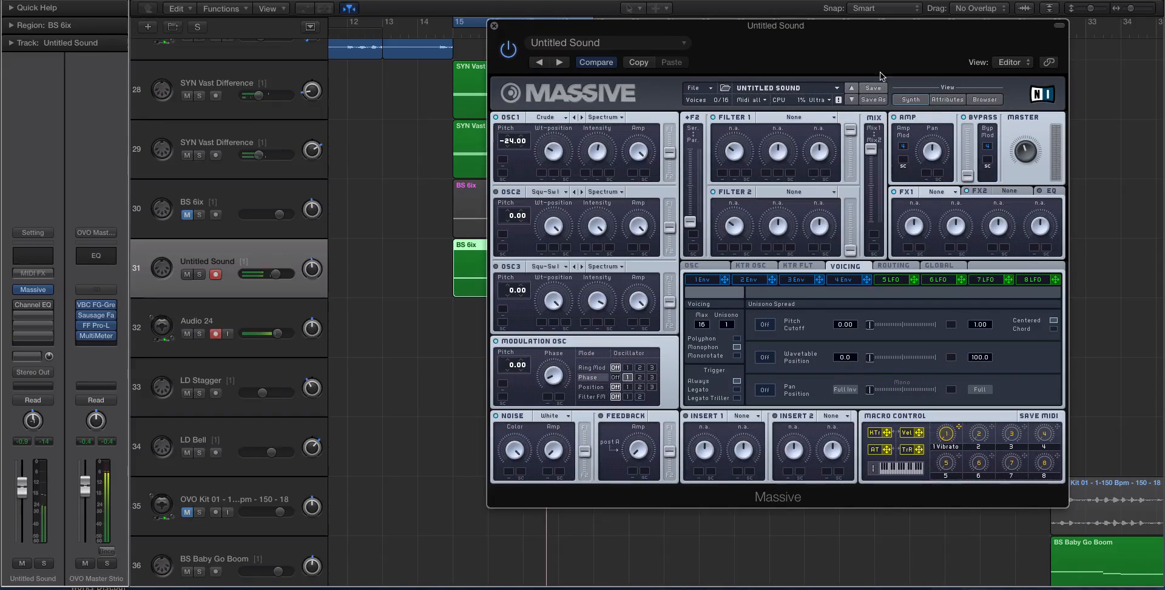
pyautogui.click(802, 117)
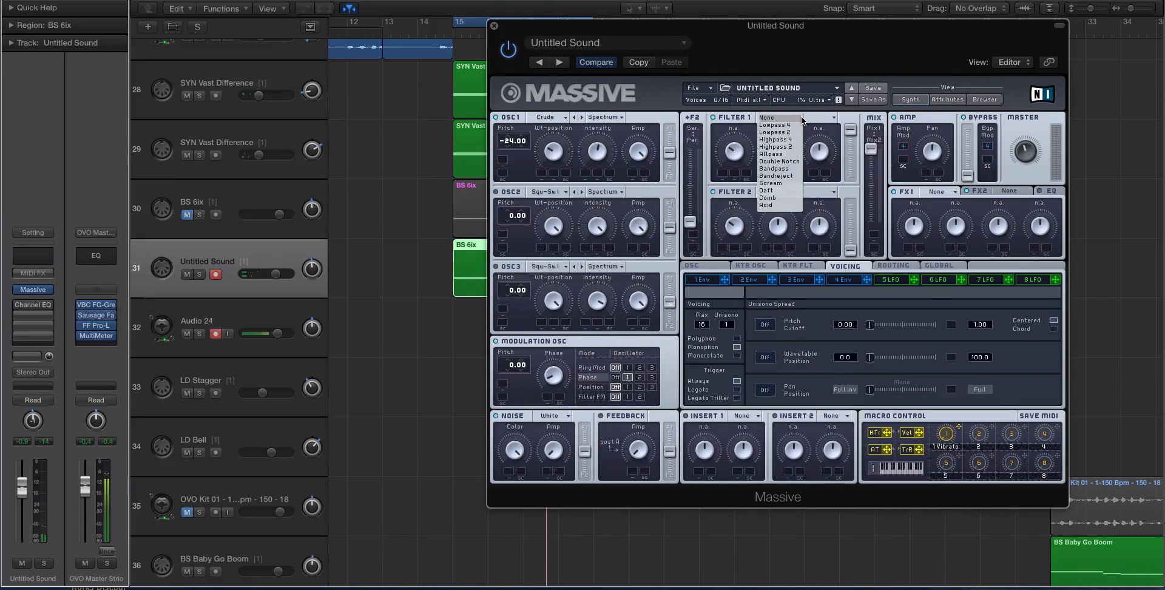
pyautogui.click(785, 189)
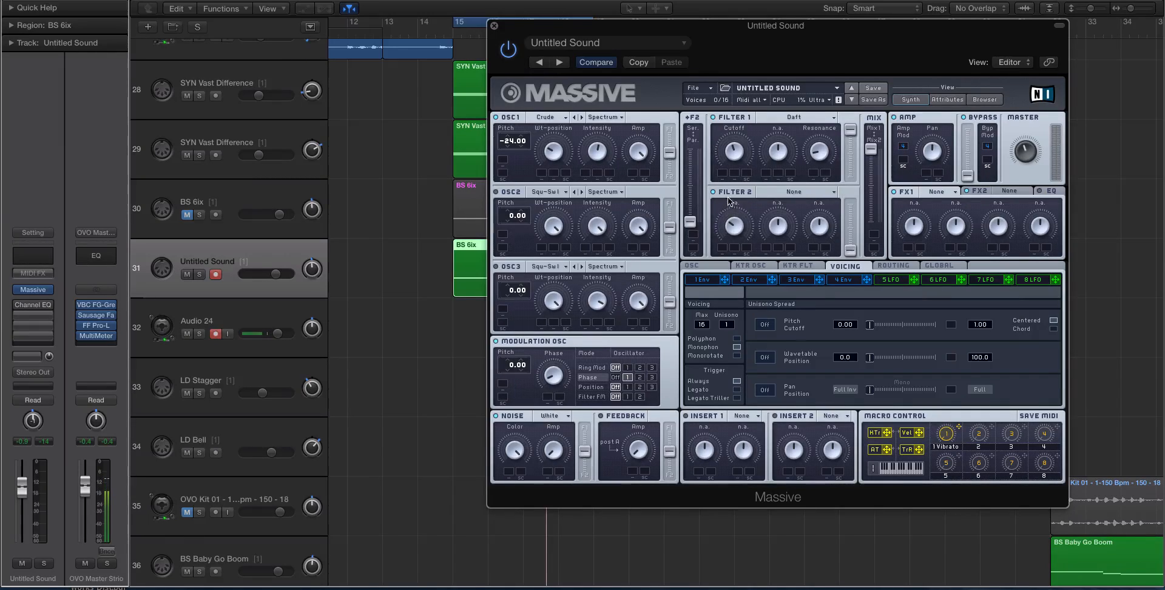
# - Show the oscillator glide and vibrato settings, and audition the patch both soloed and in the full mix
pyautogui.click(683, 264)
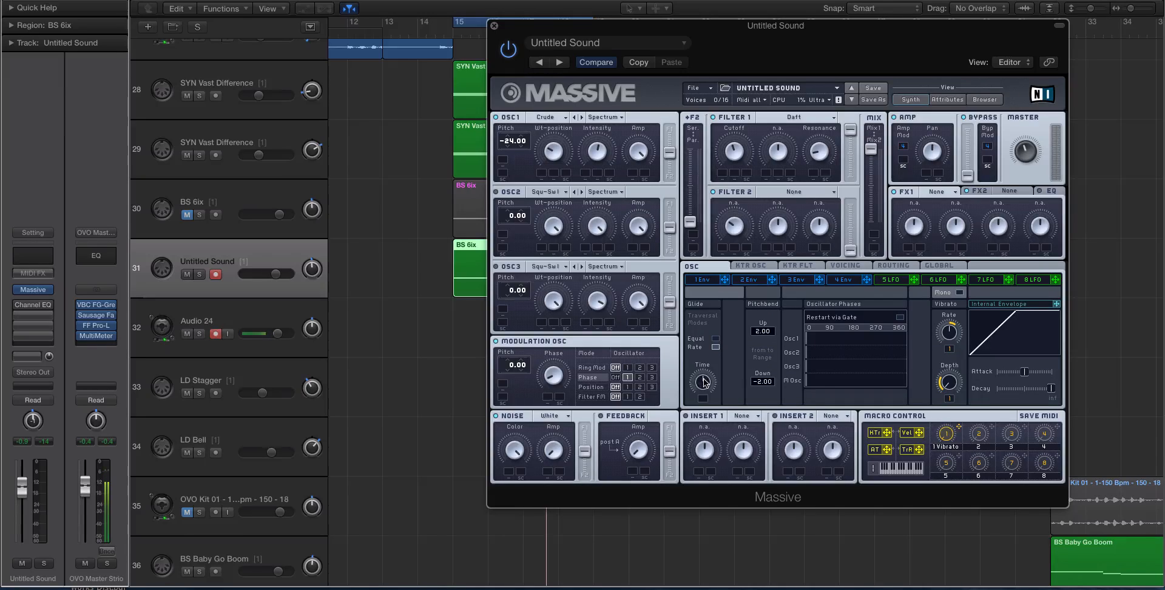
pyautogui.press('space')
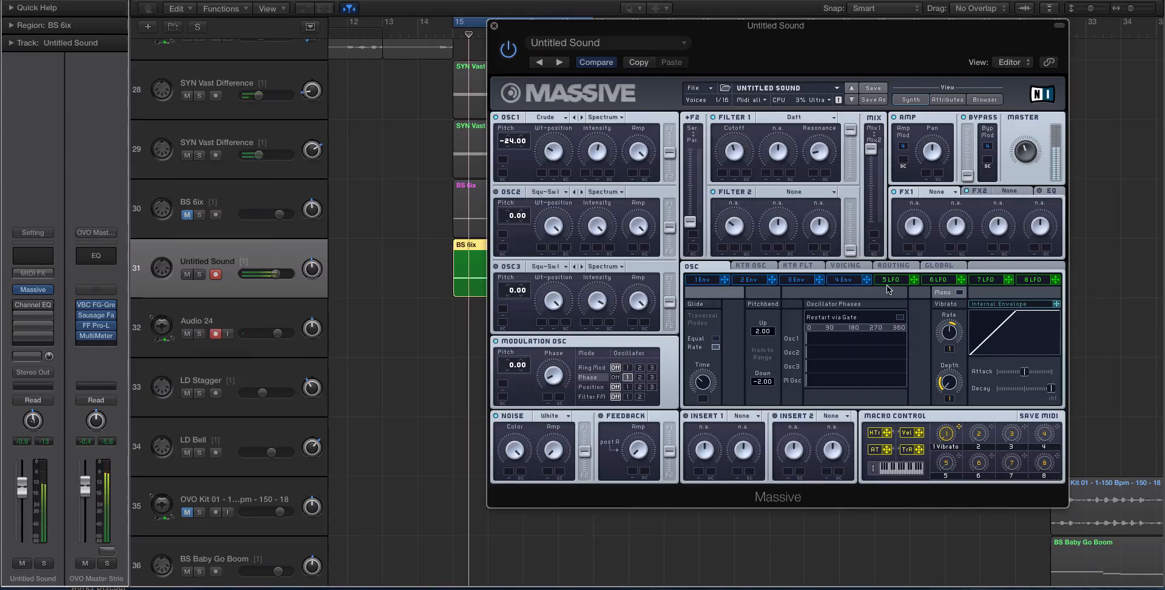
pyautogui.press('space')
pyautogui.hotkey('ctrl', 's')
pyautogui.press('space')
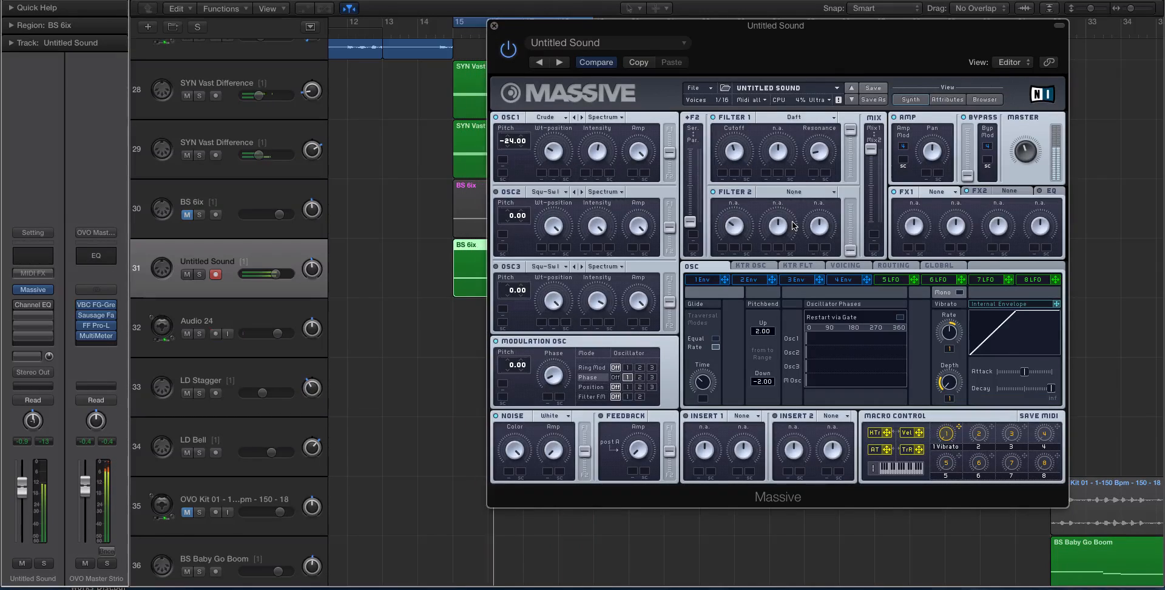
# - Shape envelope 2 with a reduced attack level, a decay level of zero, and adjusted attack and release times
pyautogui.click(751, 279)
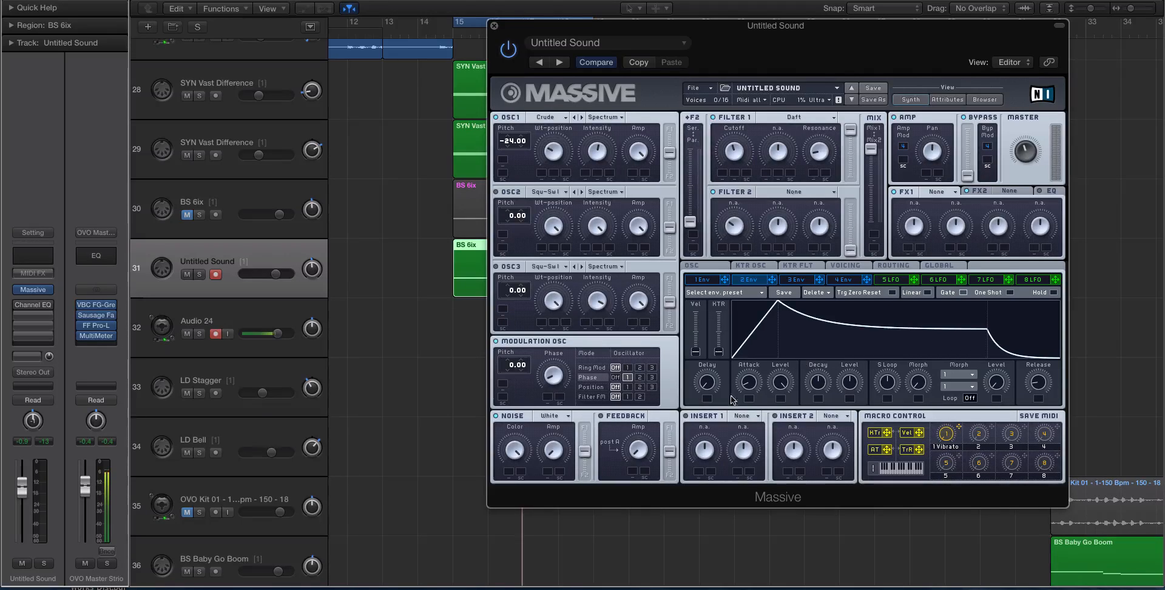
pyautogui.moveTo(750, 384); pyautogui.dragTo(779, 457)
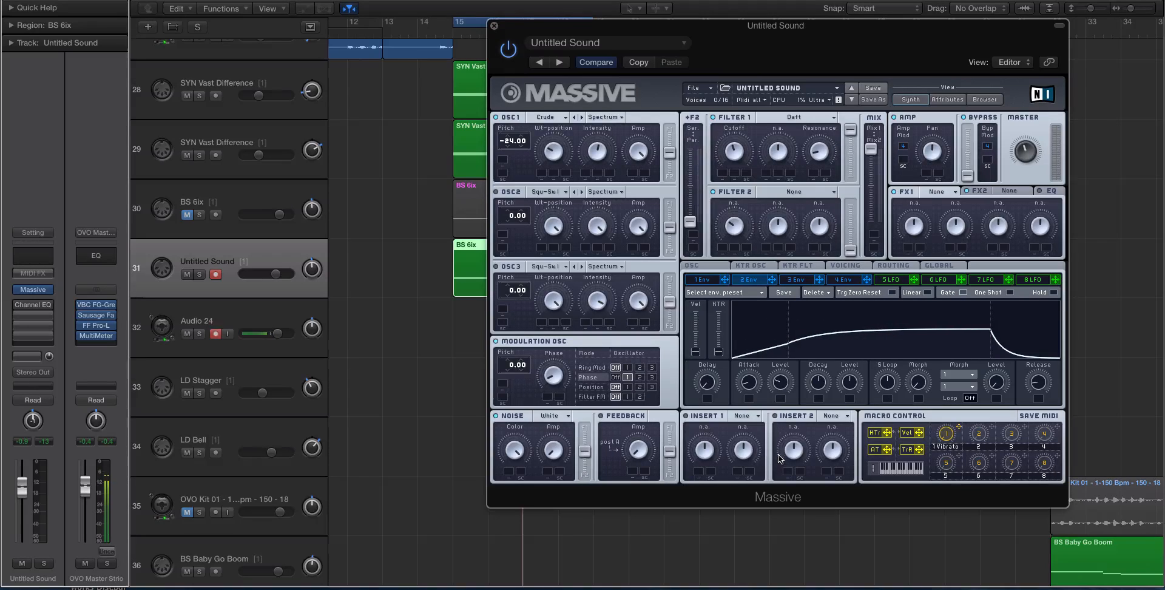
pyautogui.moveTo(858, 380); pyautogui.dragTo(860, 448)
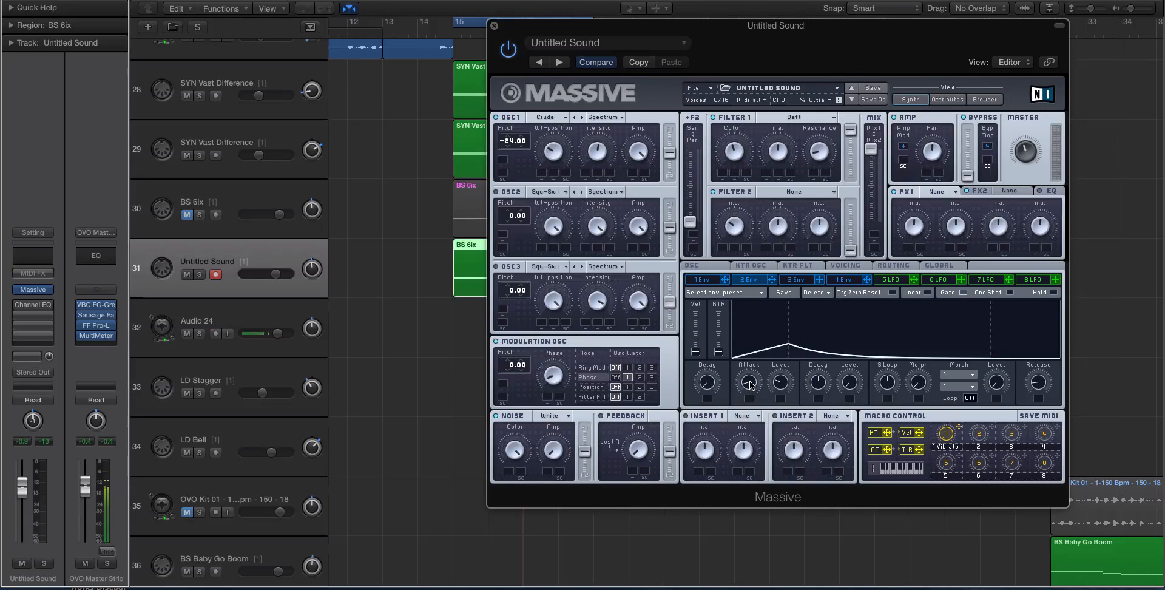
pyautogui.moveTo(750, 384); pyautogui.dragTo(751, 381)
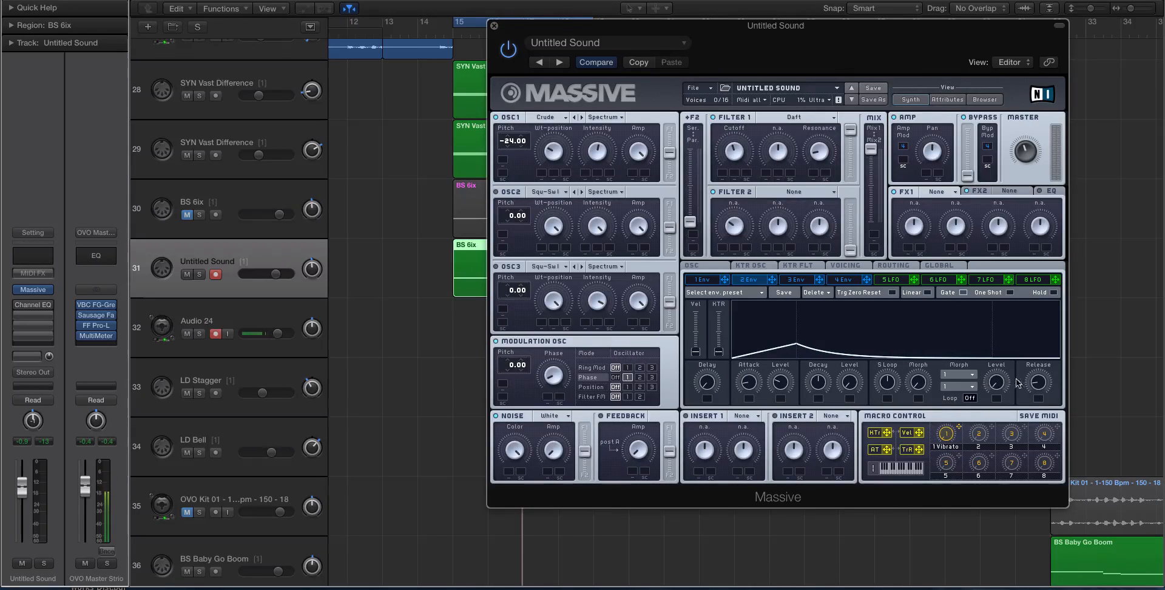
pyautogui.moveTo(1033, 384); pyautogui.dragTo(1035, 403)
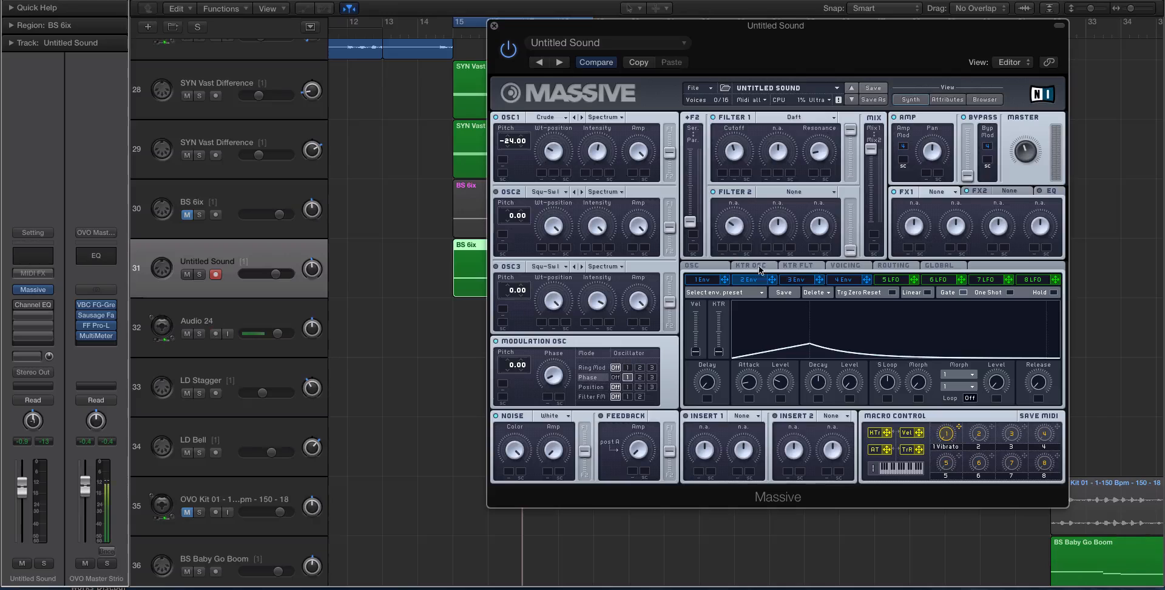
# - Assign envelope 2 to oscillator 1's pitch with an amount of 64.00 and shorten the envelope's decay during playback
pyautogui.moveTo(771, 280); pyautogui.dragTo(503, 175)
pyautogui.press('space')
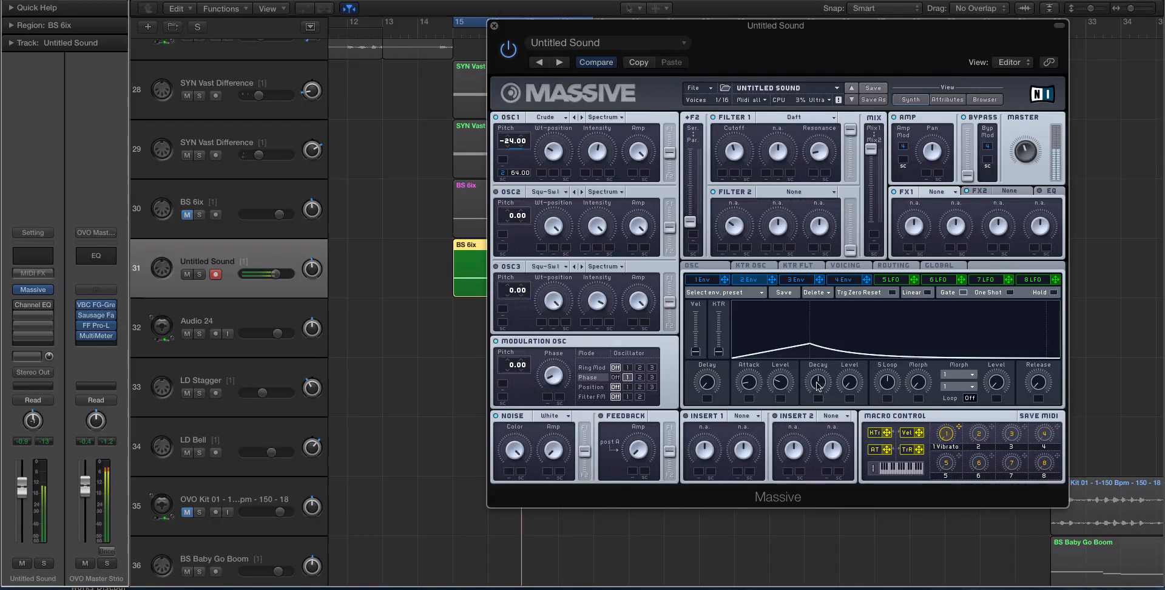
pyautogui.moveTo(818, 382); pyautogui.dragTo(812, 417)
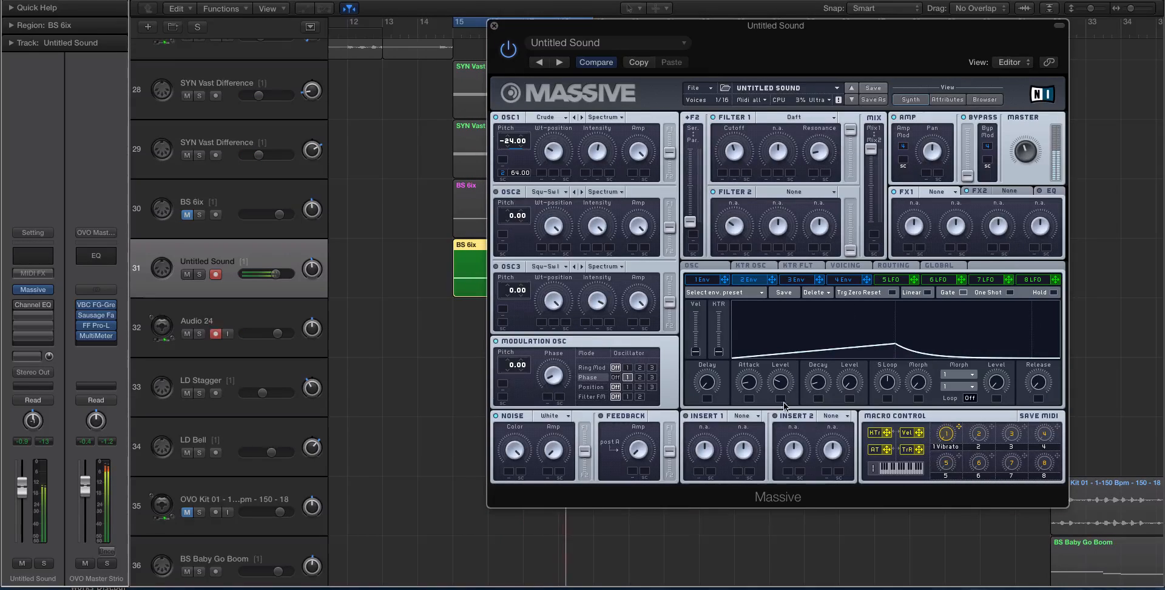
# - Fine-tune envelope 2's attack time, decay time and attack level, leaving the peak at about half height
pyautogui.moveTo(749, 377); pyautogui.dragTo(750, 386)
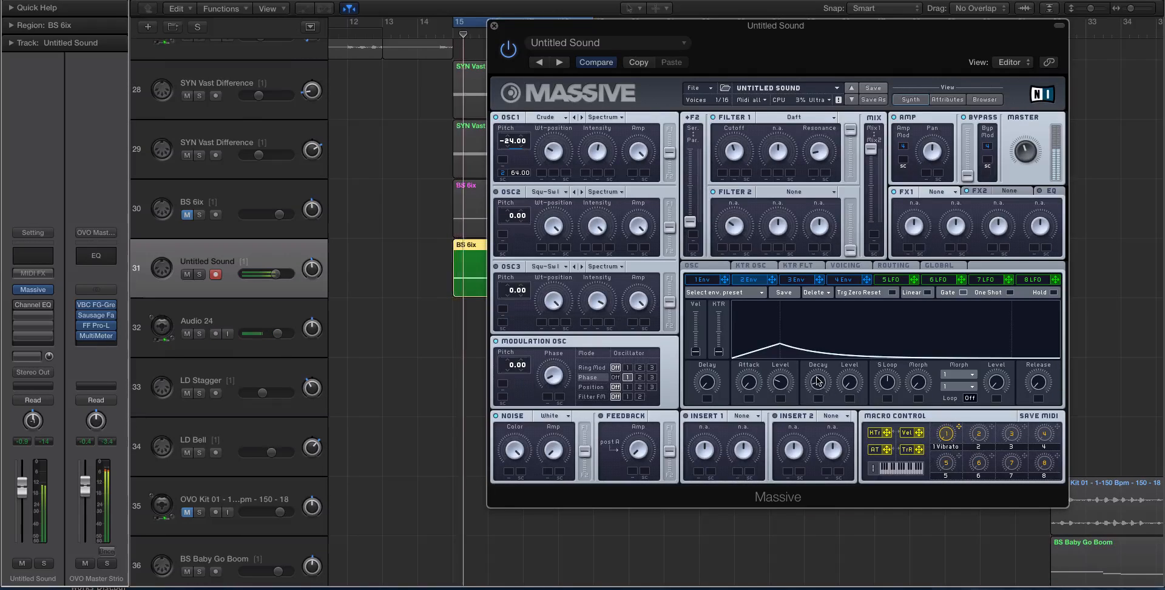
pyautogui.moveTo(818, 383); pyautogui.dragTo(812, 416)
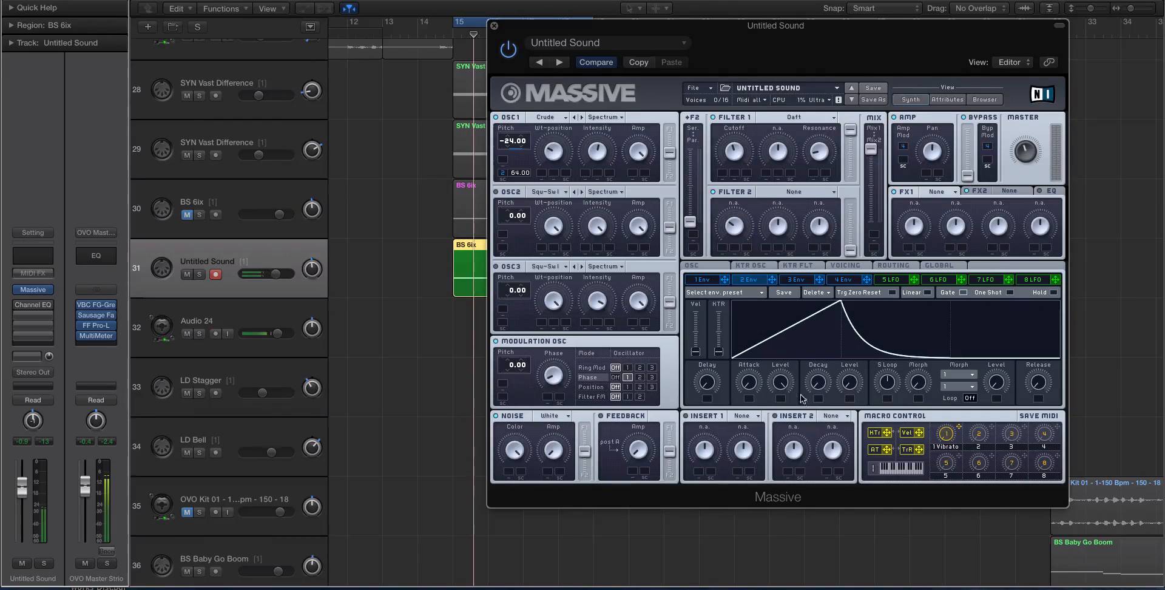
pyautogui.moveTo(780, 383); pyautogui.dragTo(780, 454)
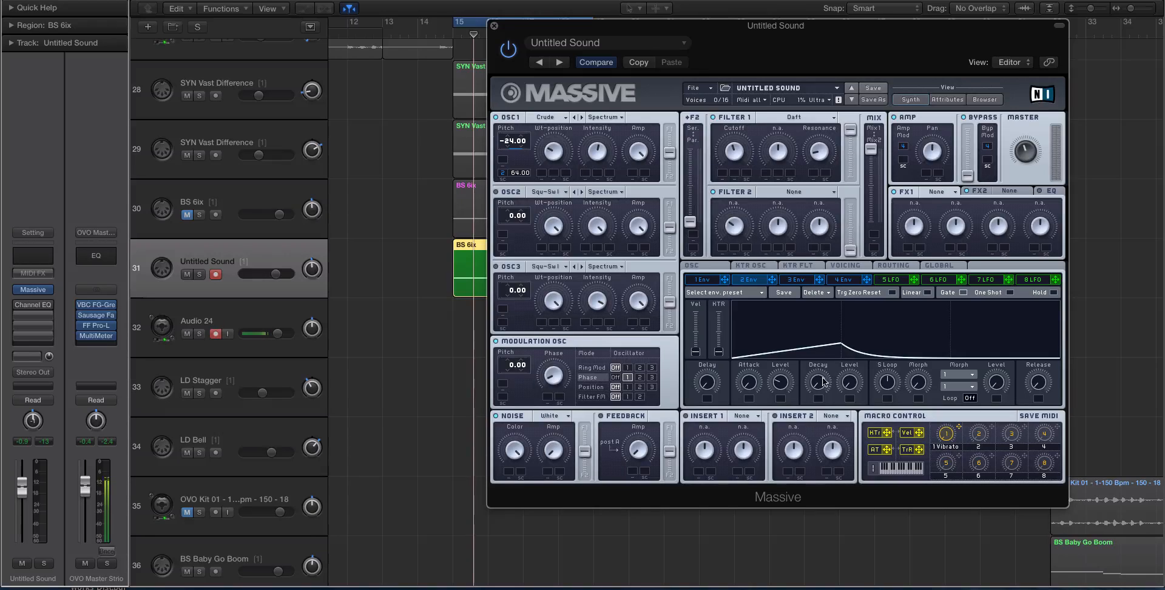
pyautogui.moveTo(822, 382); pyautogui.dragTo(820, 380)
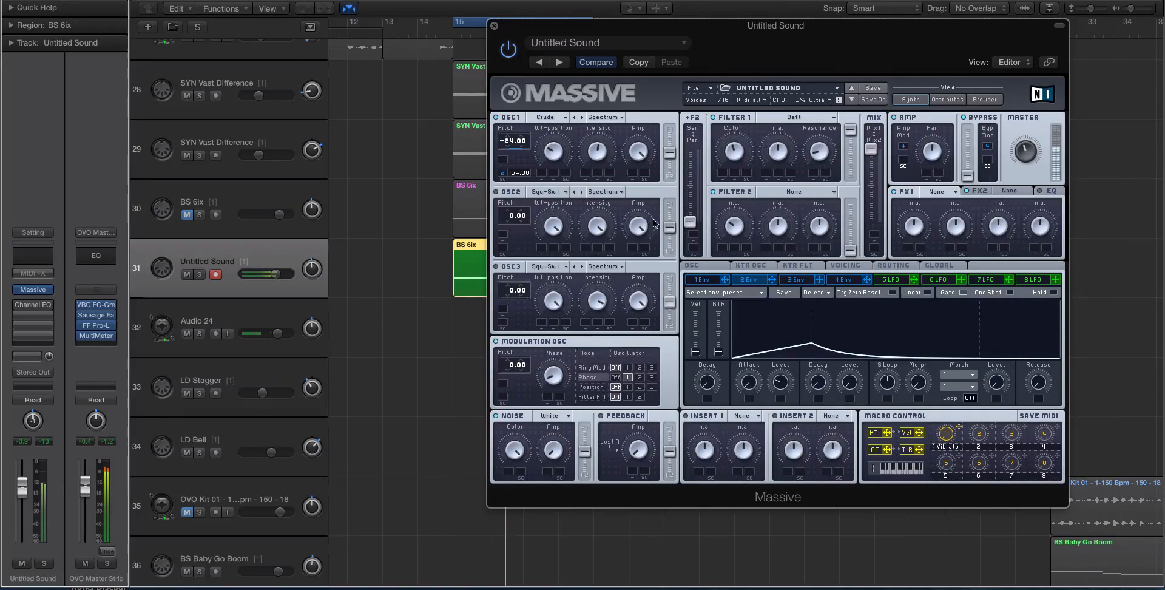
pyautogui.moveTo(780, 383)
pyautogui.mouseDown()
pyautogui.moveTo(782, 352)
pyautogui.moveTo(768, 389)
pyautogui.mouseUp()
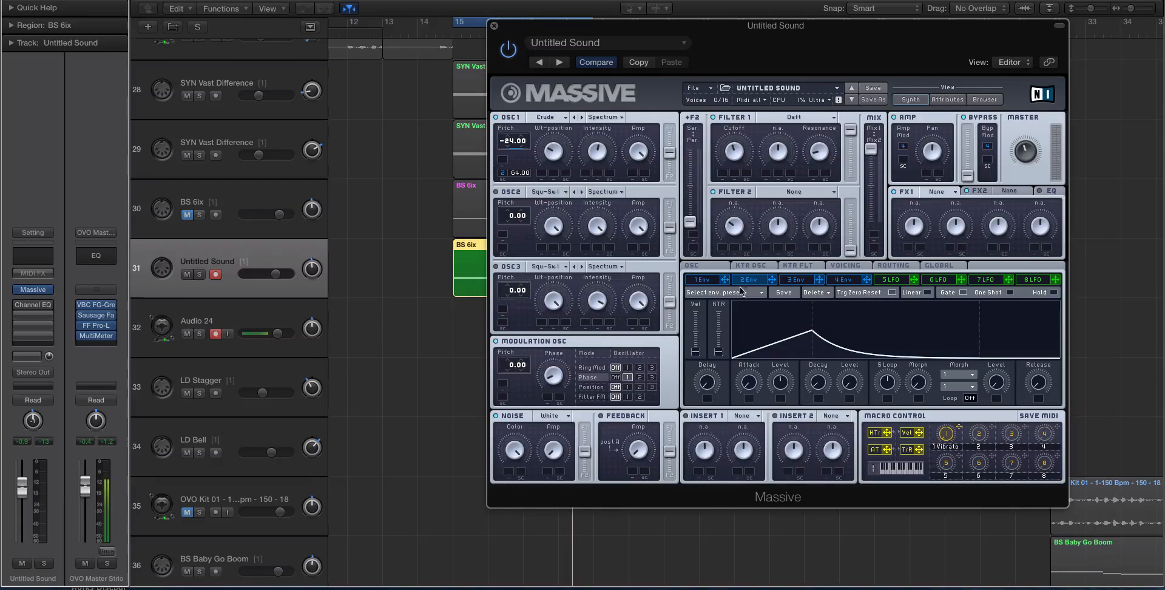
# - Try different decay levels on envelope 4 during playback, settling on a low sustain
pyautogui.click(841, 280)
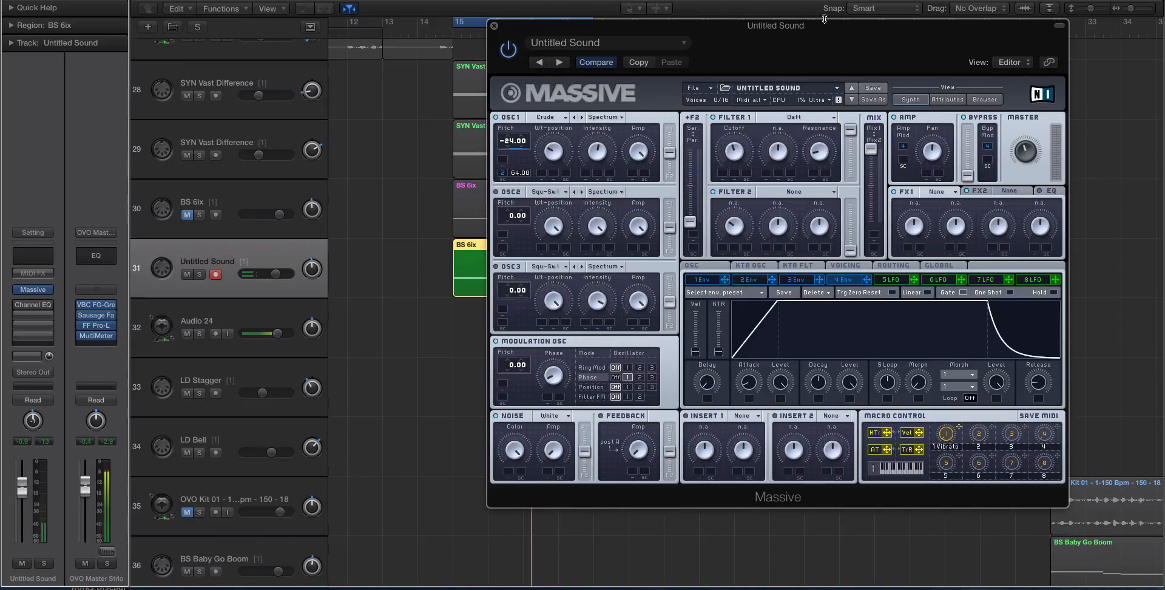
pyautogui.moveTo(824, 19); pyautogui.dragTo(815, 19)
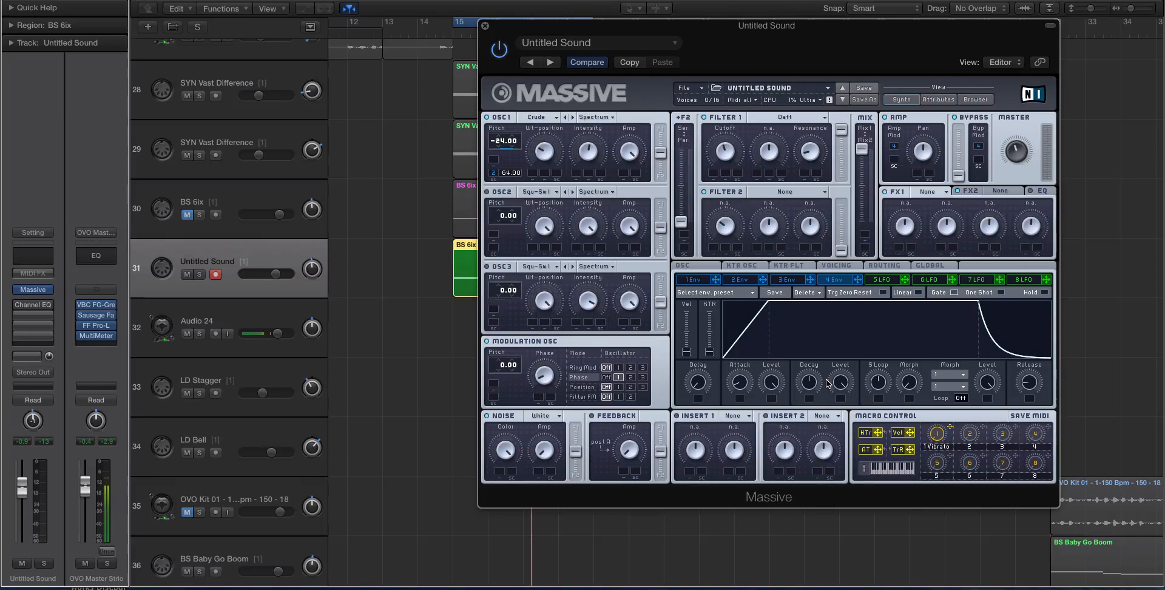
pyautogui.press('space')
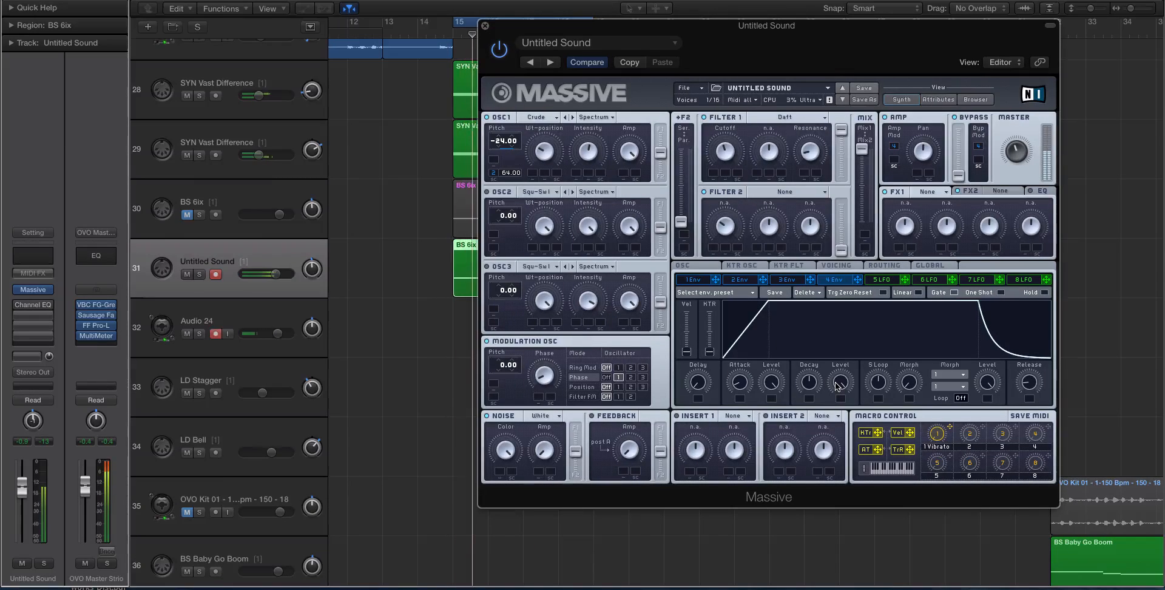
pyautogui.moveTo(837, 385); pyautogui.dragTo(842, 498)
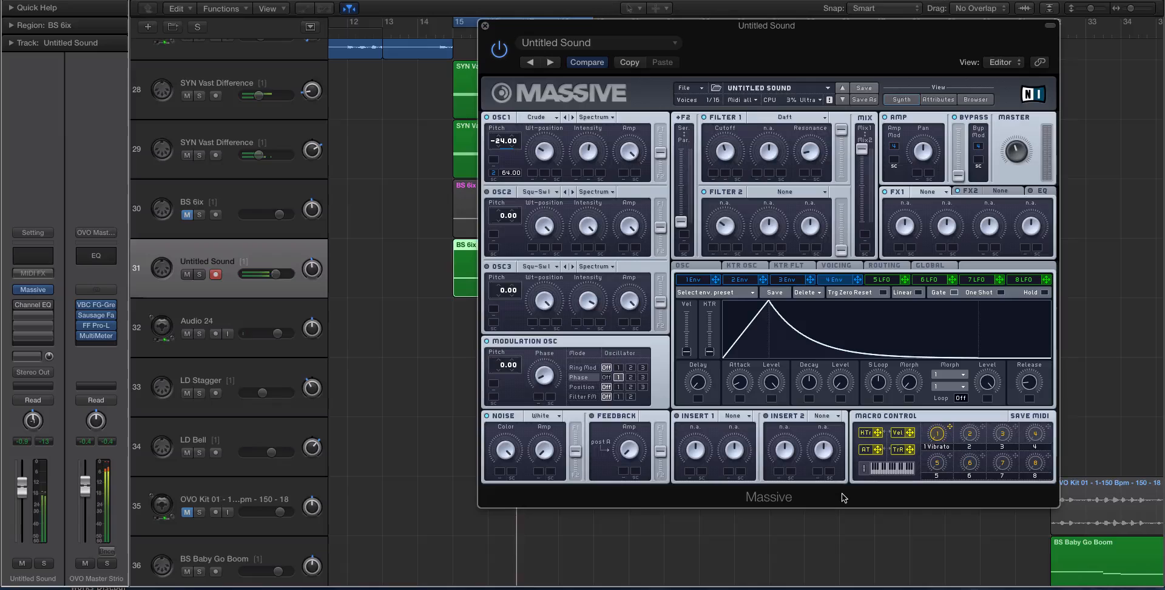
pyautogui.moveTo(840, 387); pyautogui.dragTo(844, 268)
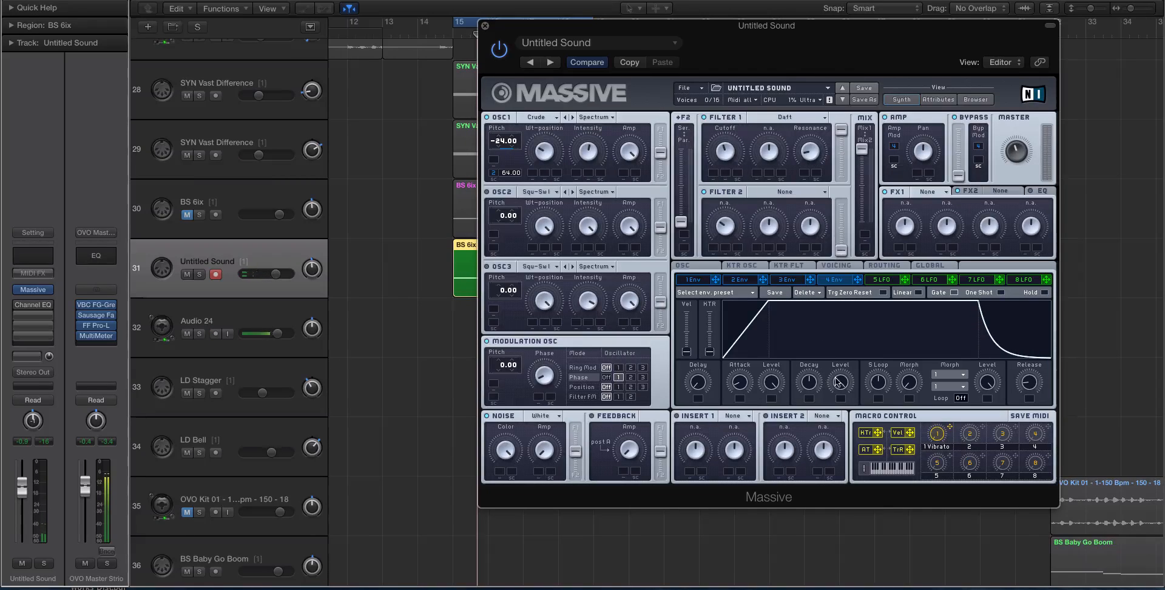
pyautogui.moveTo(837, 381); pyautogui.dragTo(824, 456)
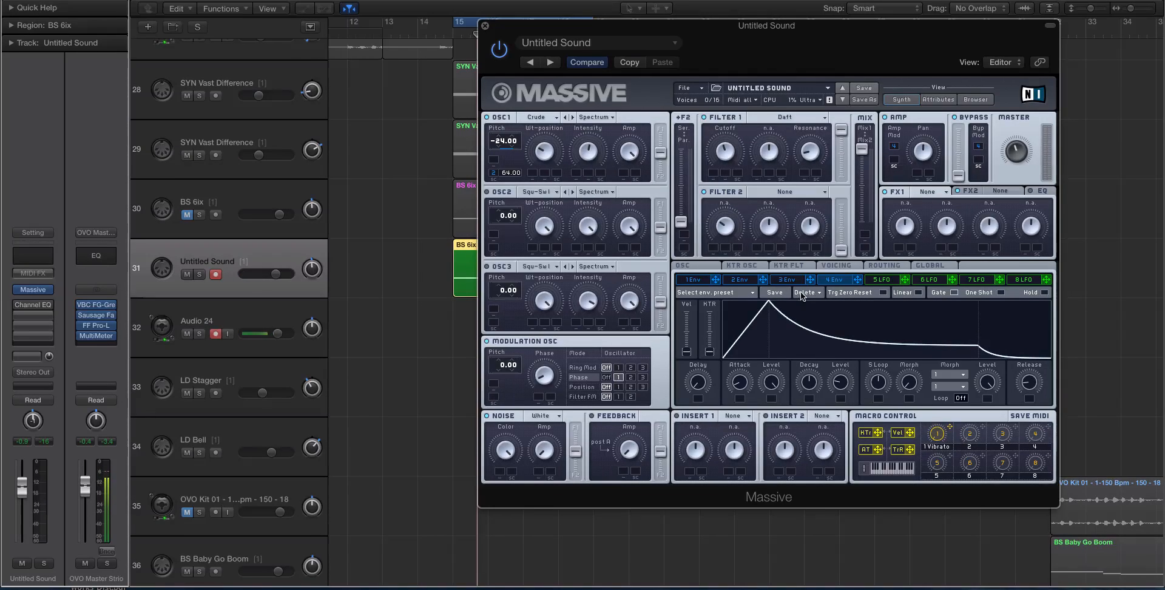
# - Adjust envelope 4's release and decay times and lower its decay level to zero, auditioning soloed and in the mix
pyautogui.hotkey('ctrl', 'alt', 's')
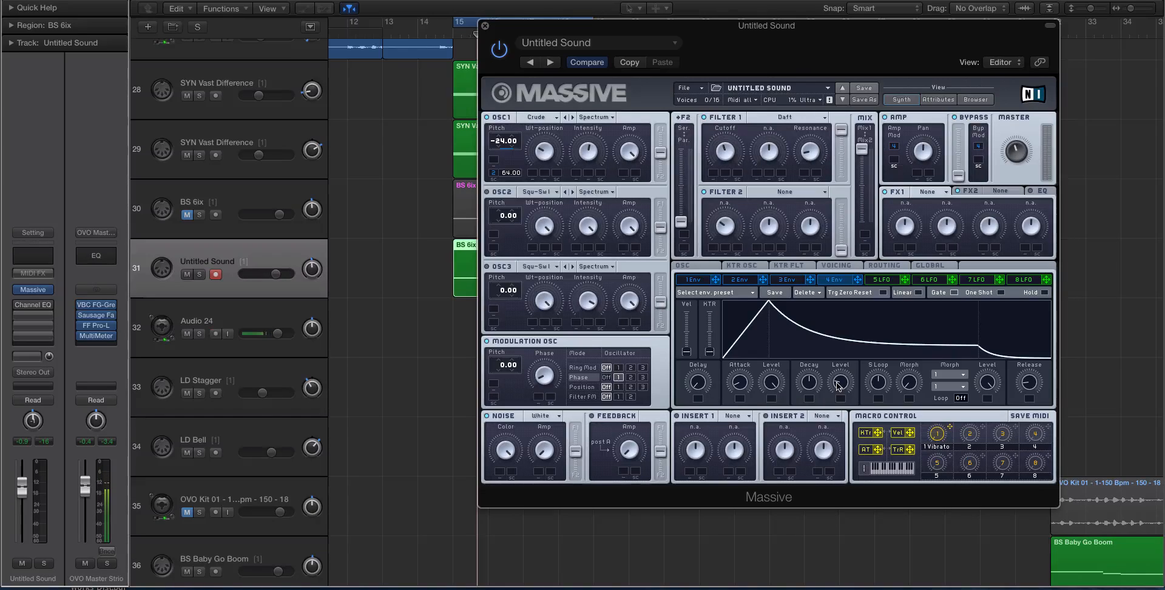
pyautogui.moveTo(1022, 392); pyautogui.dragTo(1018, 388)
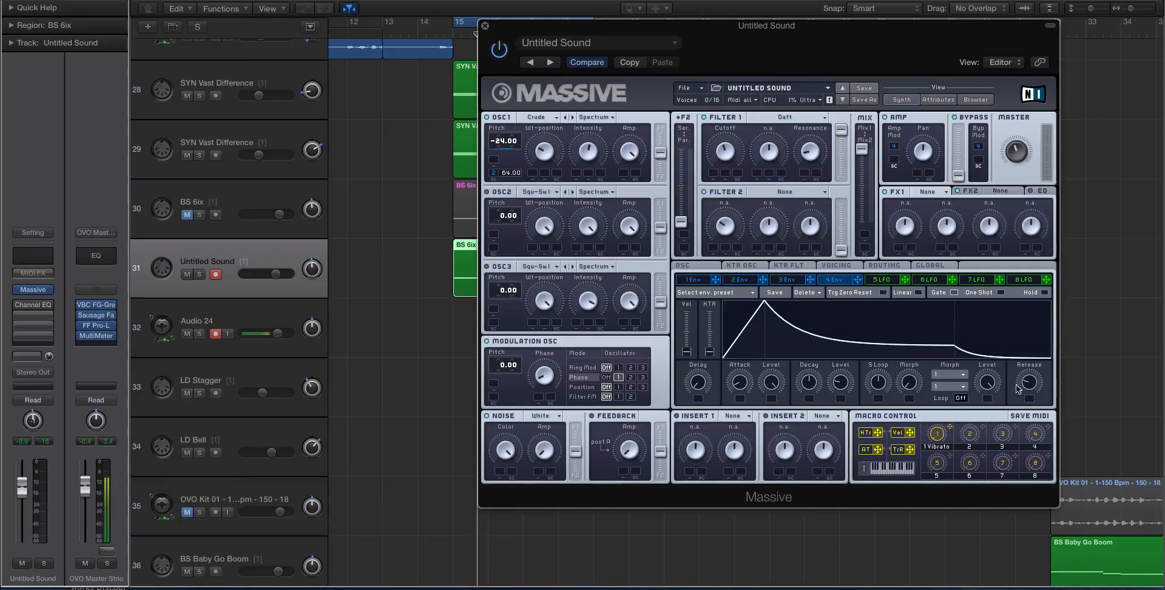
pyautogui.moveTo(814, 382); pyautogui.dragTo(806, 307)
pyautogui.hotkey('ctrl', 's')
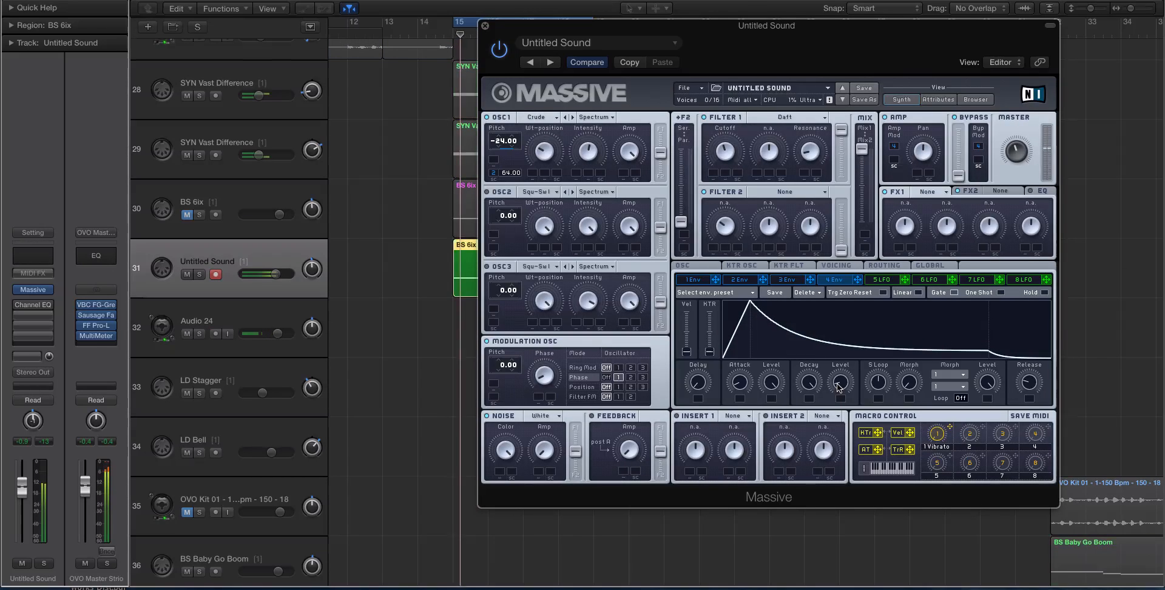
pyautogui.moveTo(838, 389); pyautogui.dragTo(837, 406)
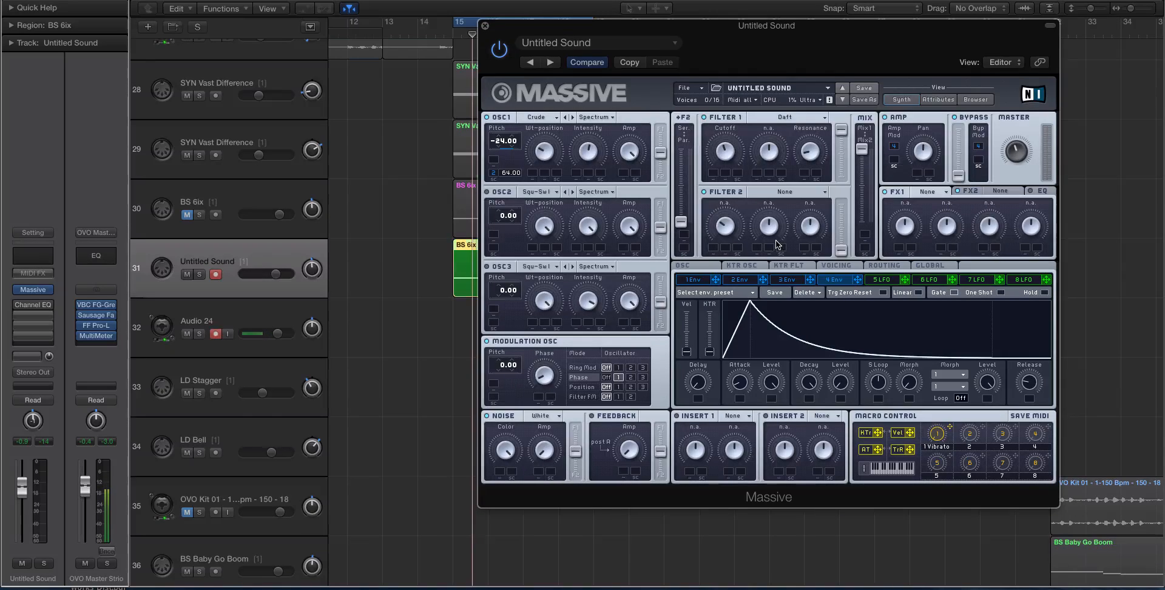
pyautogui.press('space')
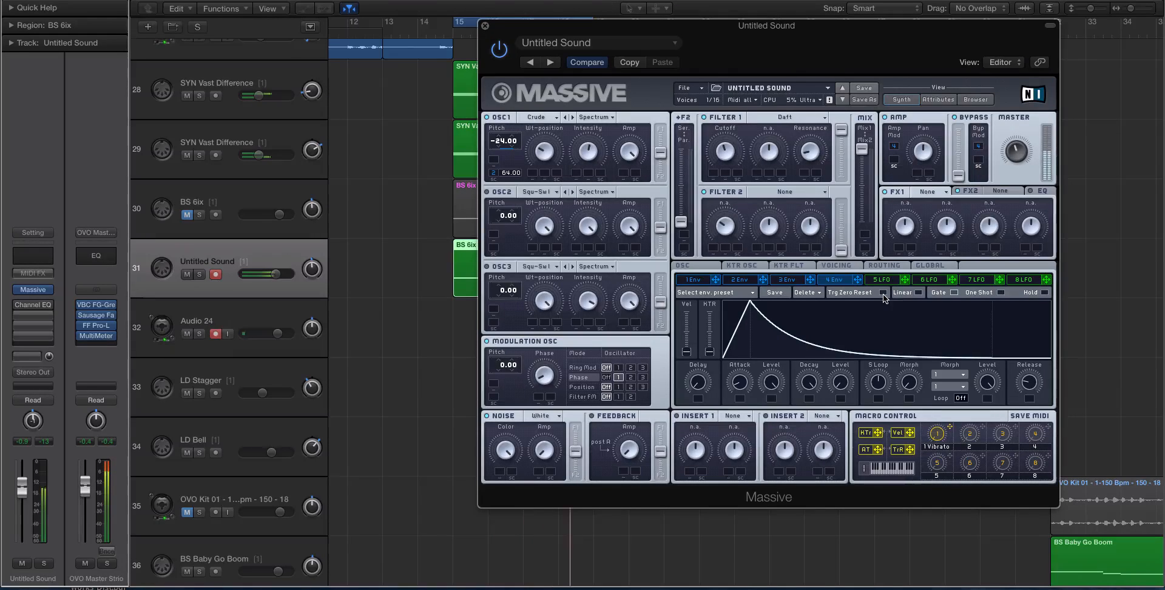
# - Raise envelope 1's decay level to maximum for a full sustain
pyautogui.click(696, 281)
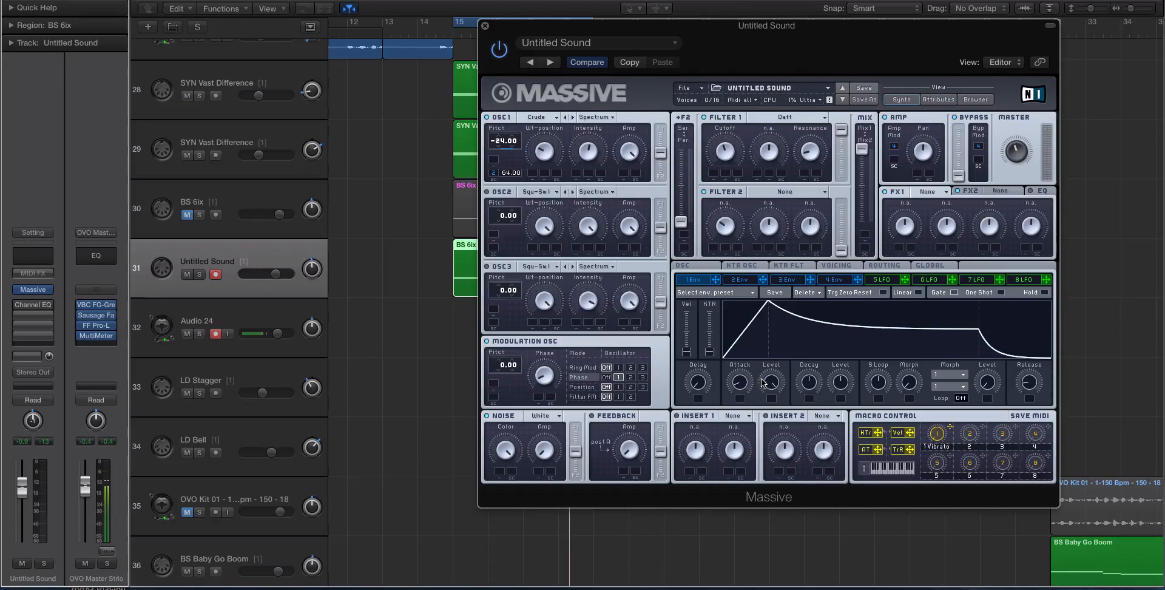
pyautogui.moveTo(809, 385); pyautogui.dragTo(839, 318)
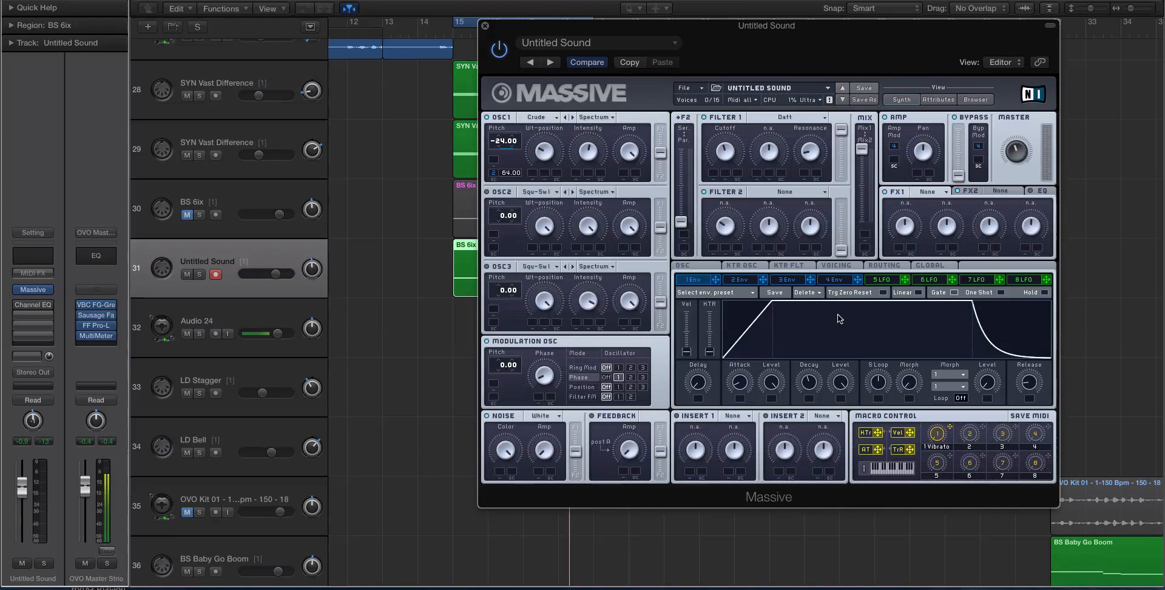
# - Lengthen envelope 1's release and assign the envelope to filter 1's cutoff, auditioning it soloed and in the mix
pyautogui.moveTo(1029, 388); pyautogui.dragTo(1034, 350)
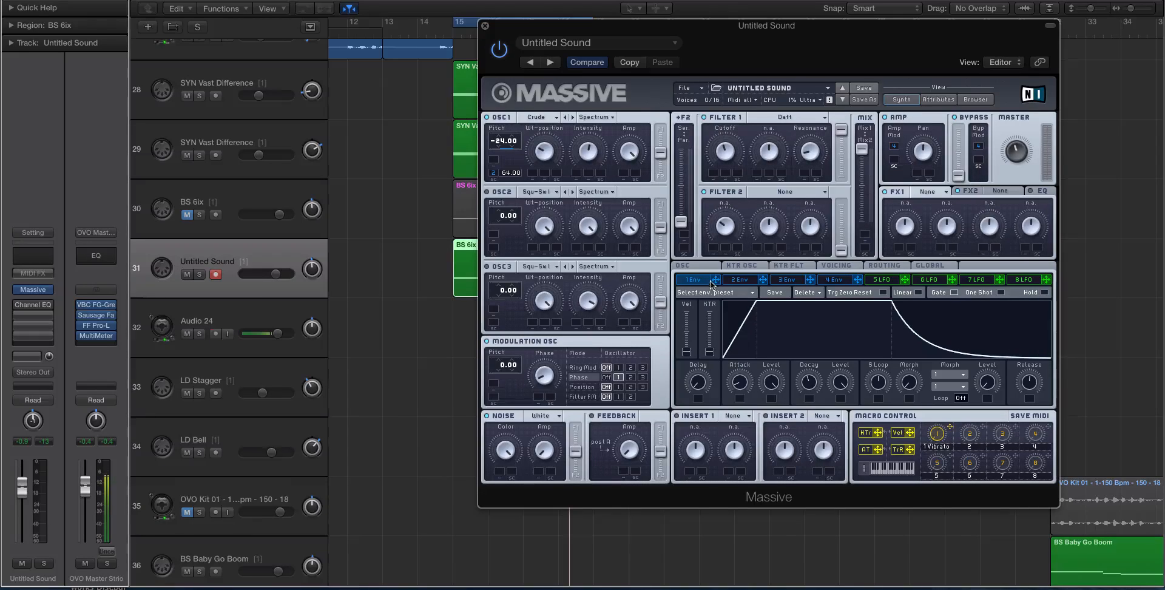
pyautogui.moveTo(712, 284); pyautogui.dragTo(715, 177)
pyautogui.press('space')
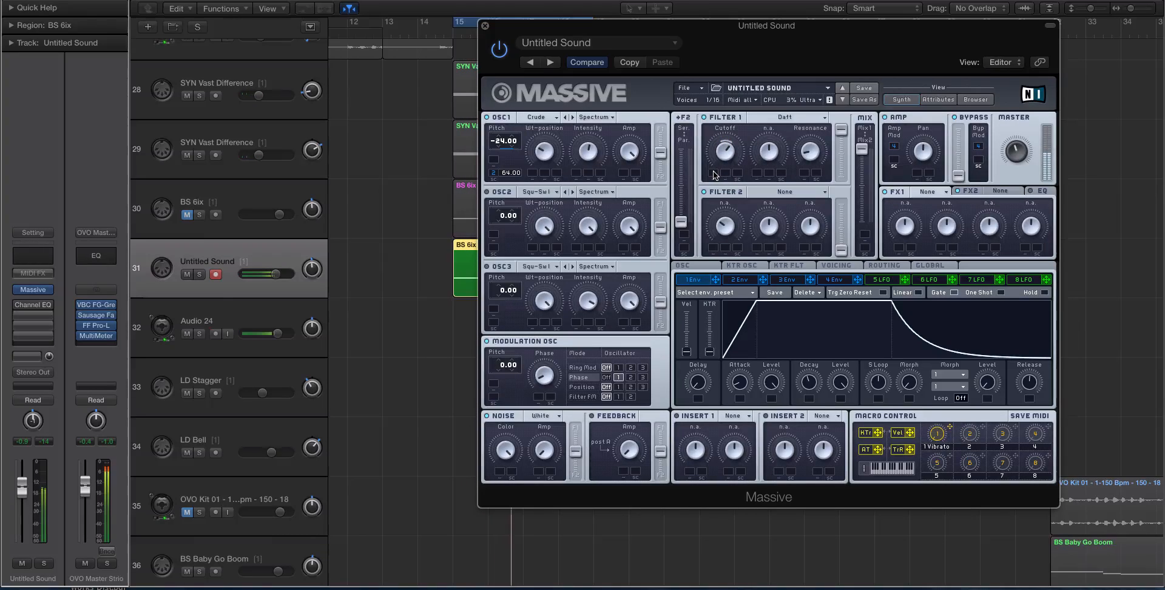
pyautogui.hotkey('ctrl', 's')
pyautogui.press('space')
pyautogui.press('space')
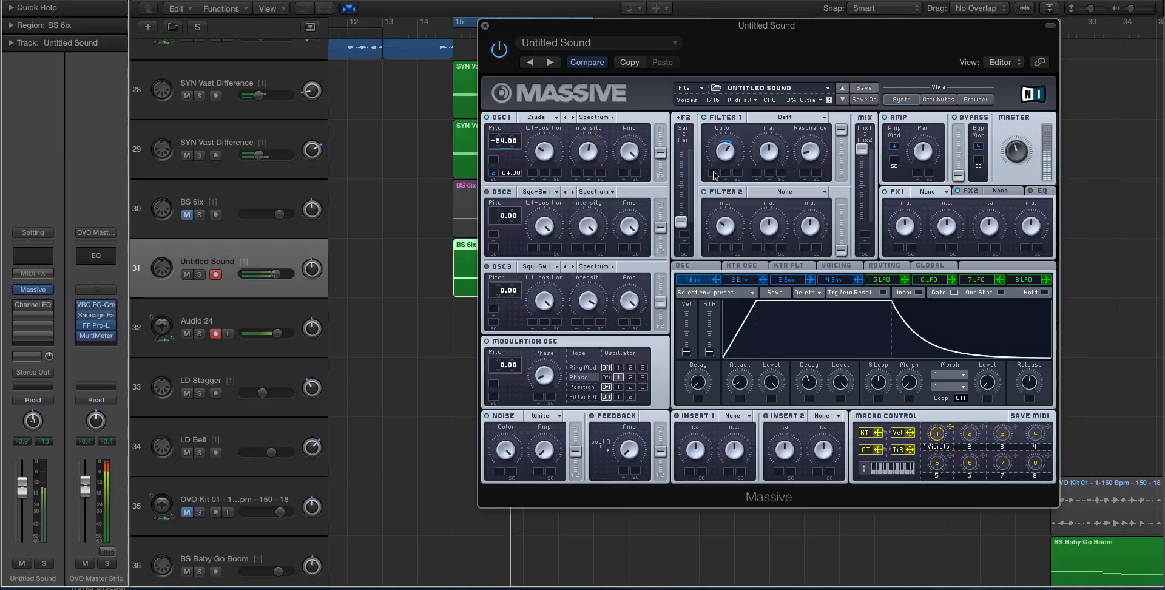
pyautogui.keyDown('shift'); pyautogui.click(714, 174); pyautogui.keyUp('shift')
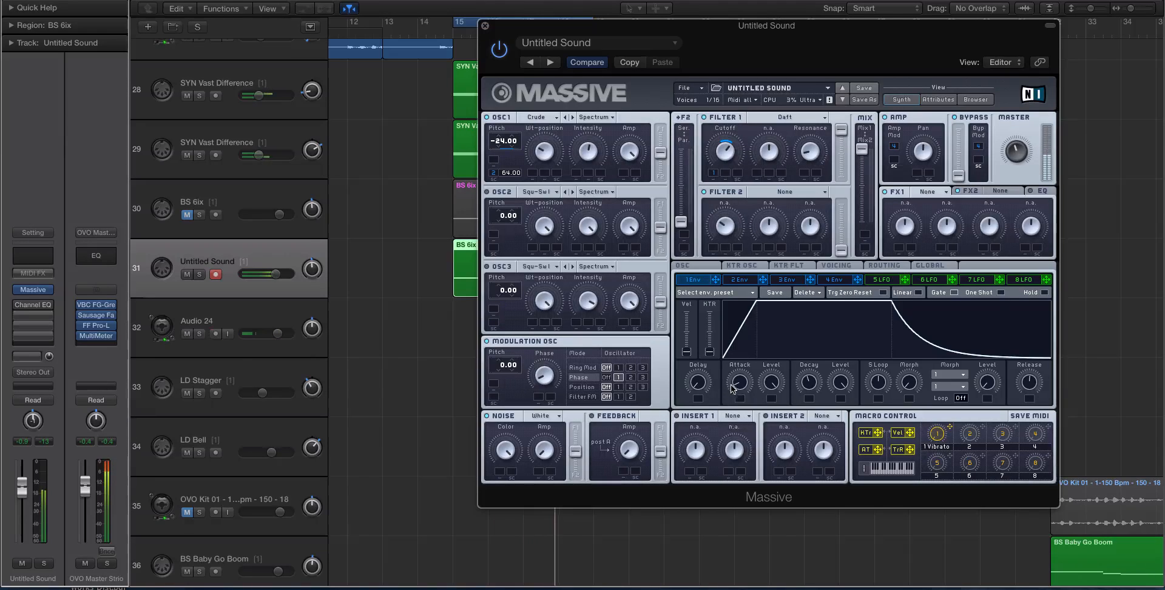
# - Try longer attack times on envelope 1 with the track soloed, settling on a short attack
pyautogui.moveTo(738, 382); pyautogui.dragTo(738, 378)
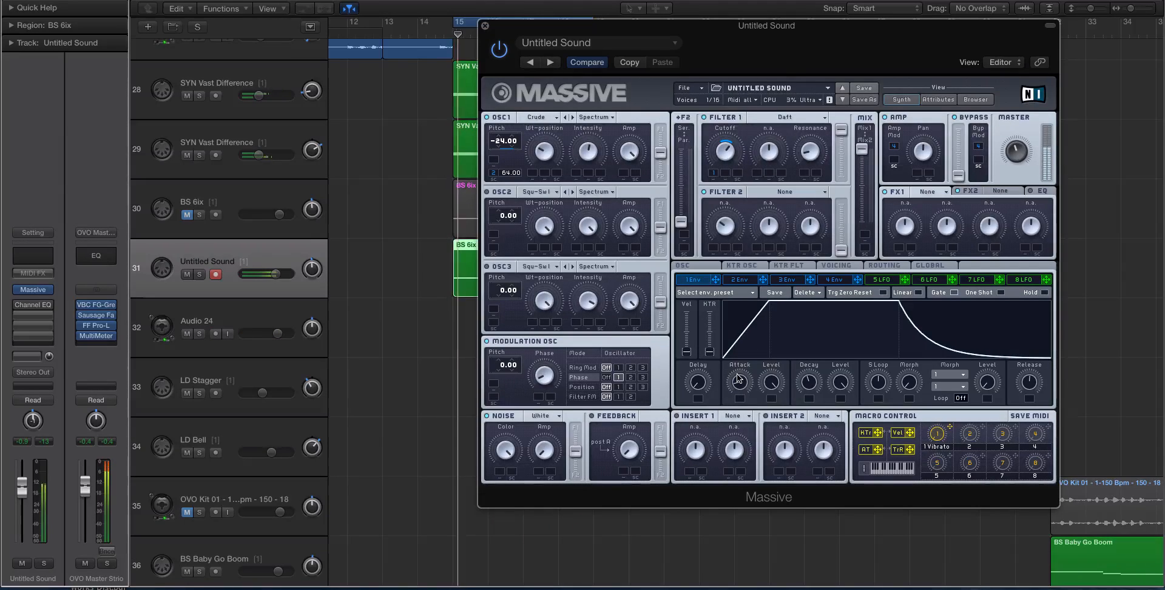
pyautogui.hotkey('ctrl', 's')
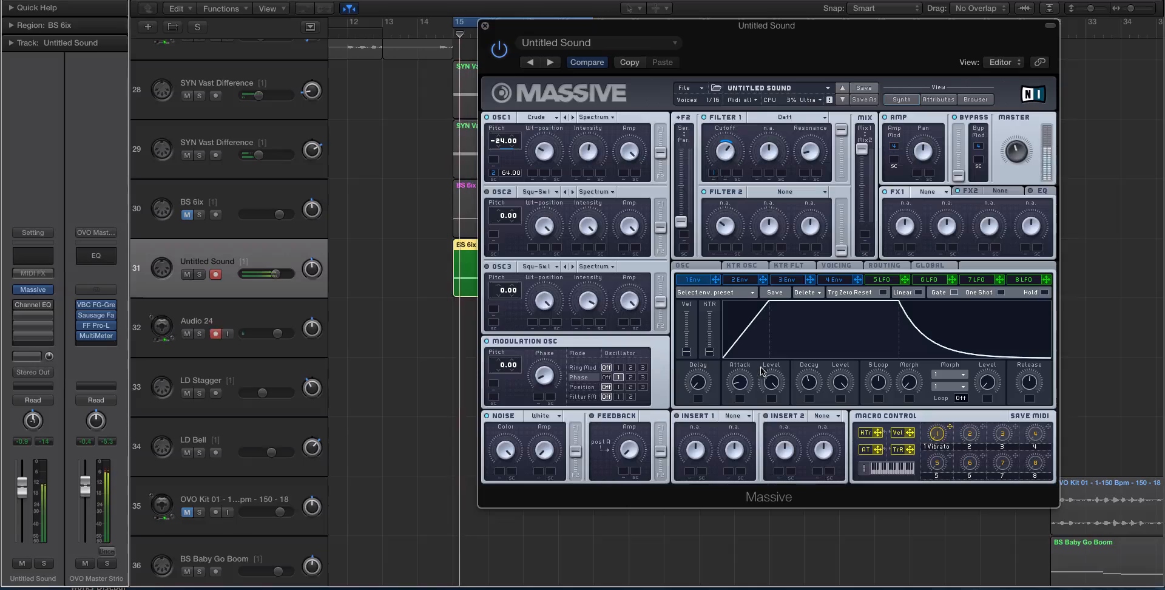
pyautogui.moveTo(738, 382); pyautogui.dragTo(736, 326)
pyautogui.moveTo(738, 383); pyautogui.dragTo(735, 333)
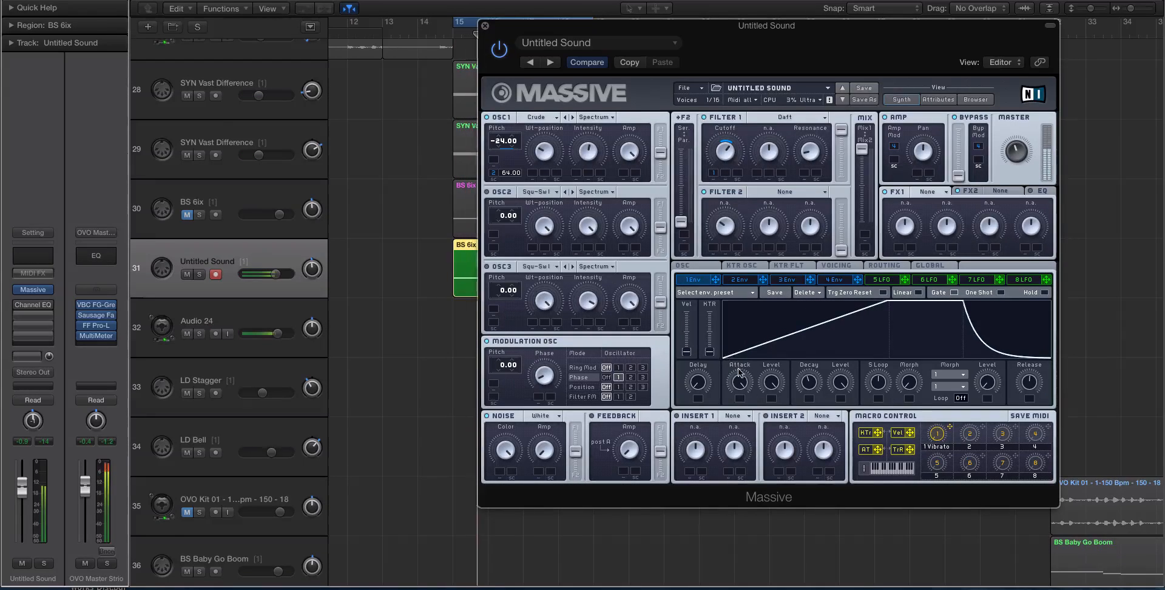
pyautogui.moveTo(738, 383); pyautogui.dragTo(740, 455)
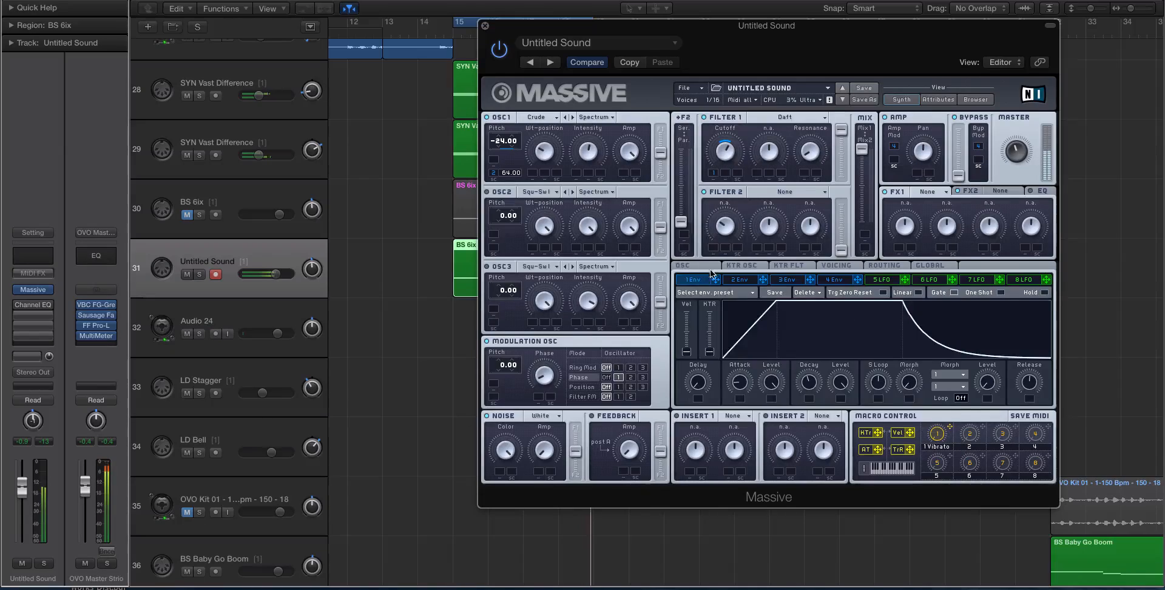
# - Assign LFO 7 to the amp's pan, sync it to the tempo and play the track soloed
pyautogui.click(683, 265)
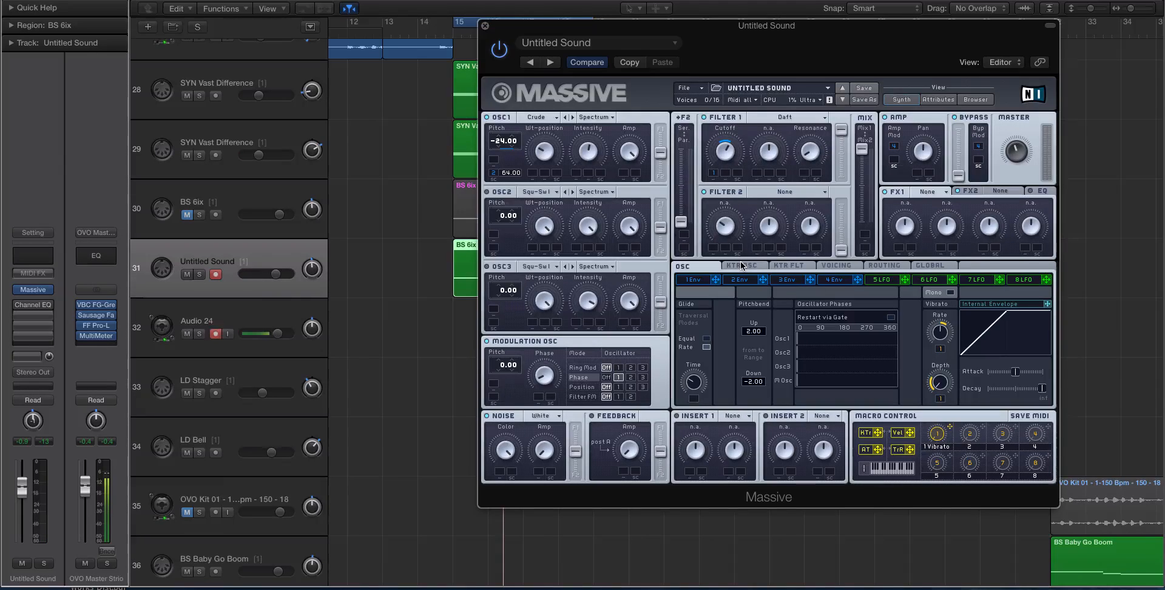
pyautogui.click(881, 280)
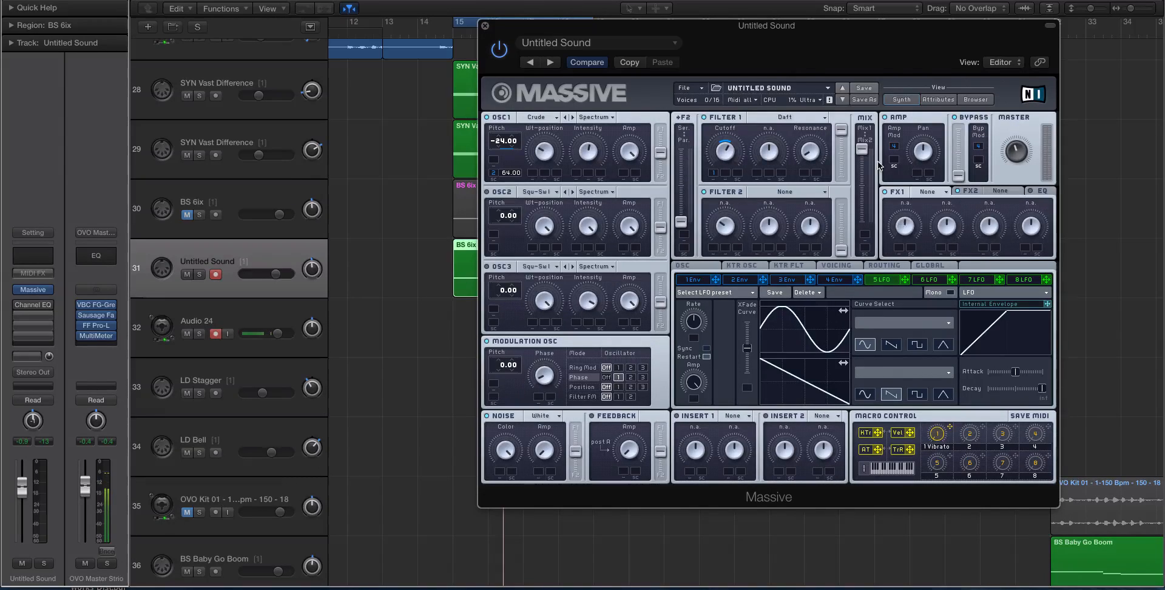
pyautogui.click(998, 282)
pyautogui.moveTo(953, 210); pyautogui.dragTo(912, 139)
pyautogui.hotkey('ctrl', 's')
pyautogui.press('space')
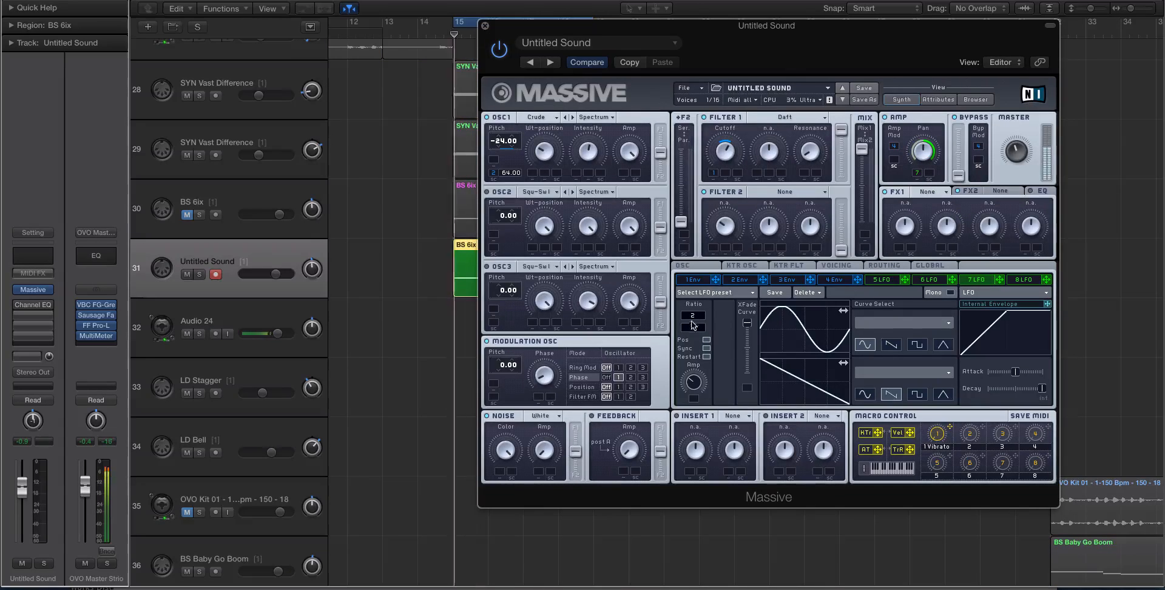
# - Set LFO 7's sync ratio to 2/1 and reduce its pan modulation depth, auditioning soloed and in the mix
pyautogui.moveTo(694, 315)
pyautogui.mouseDown()
pyautogui.moveTo(697, 325)
pyautogui.moveTo(700, 307)
pyautogui.mouseUp()
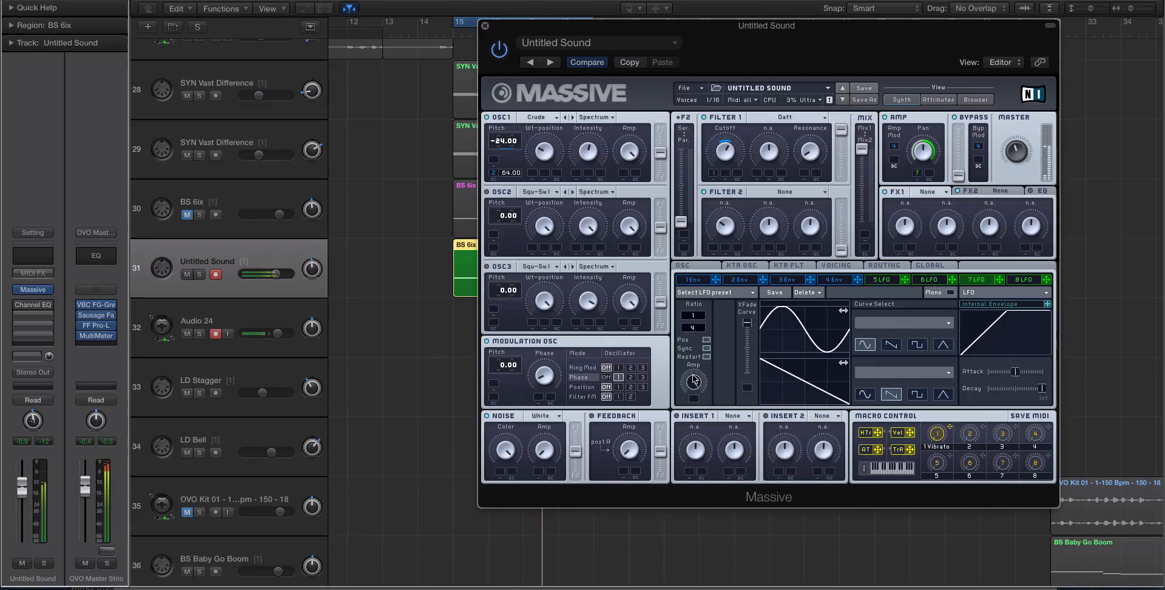
pyautogui.moveTo(696, 316); pyautogui.dragTo(698, 351)
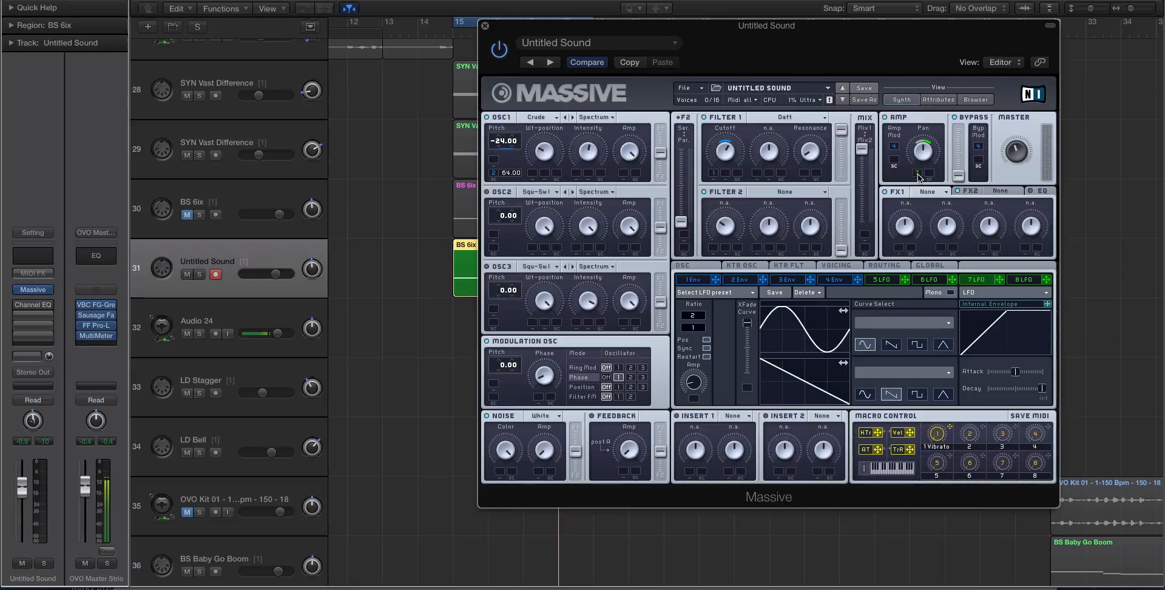
pyautogui.press('space')
pyautogui.hotkey('ctrl', 's')
pyautogui.press('space')
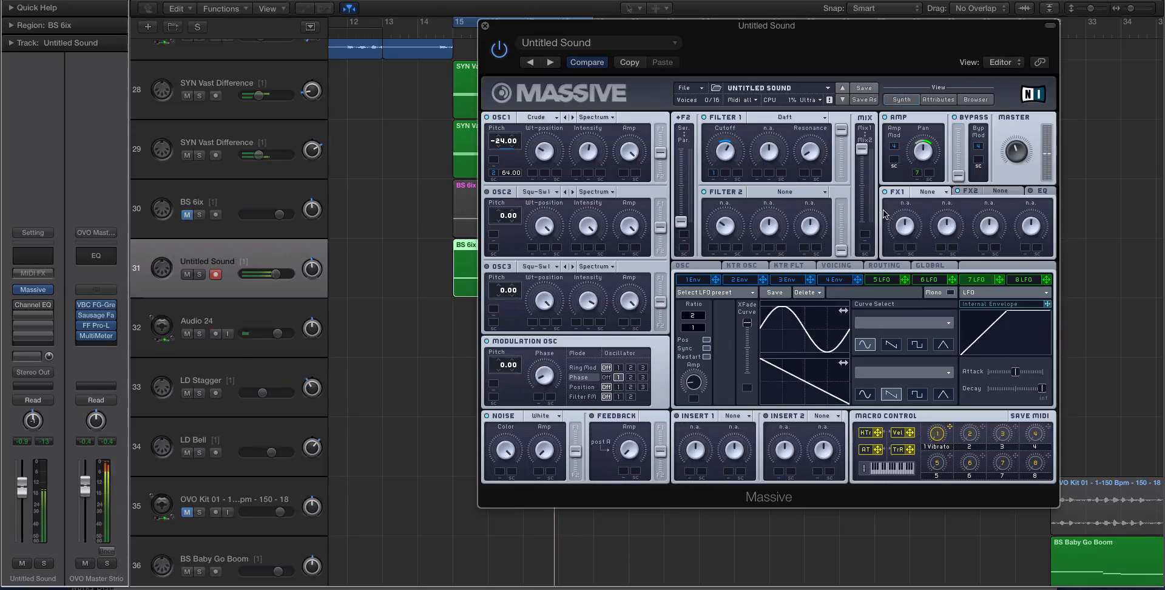
# - Switch LFO 5 to Stepper, shape steps 2 to 7 with a low peak at step 4, and shorten the loop to 8 steps
pyautogui.click(882, 281)
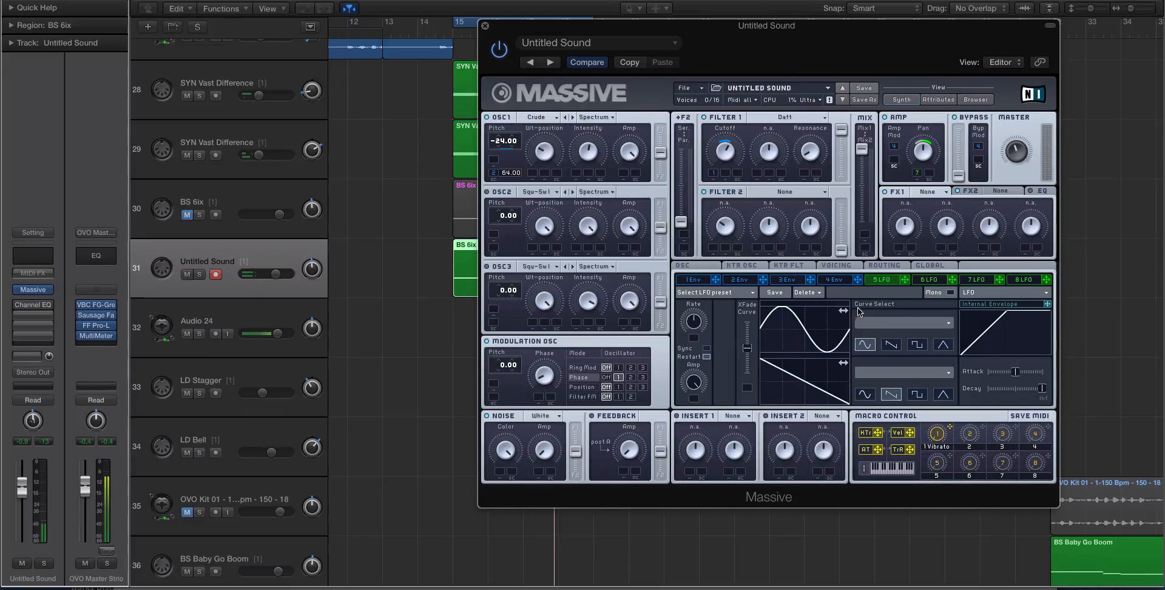
pyautogui.click(983, 293)
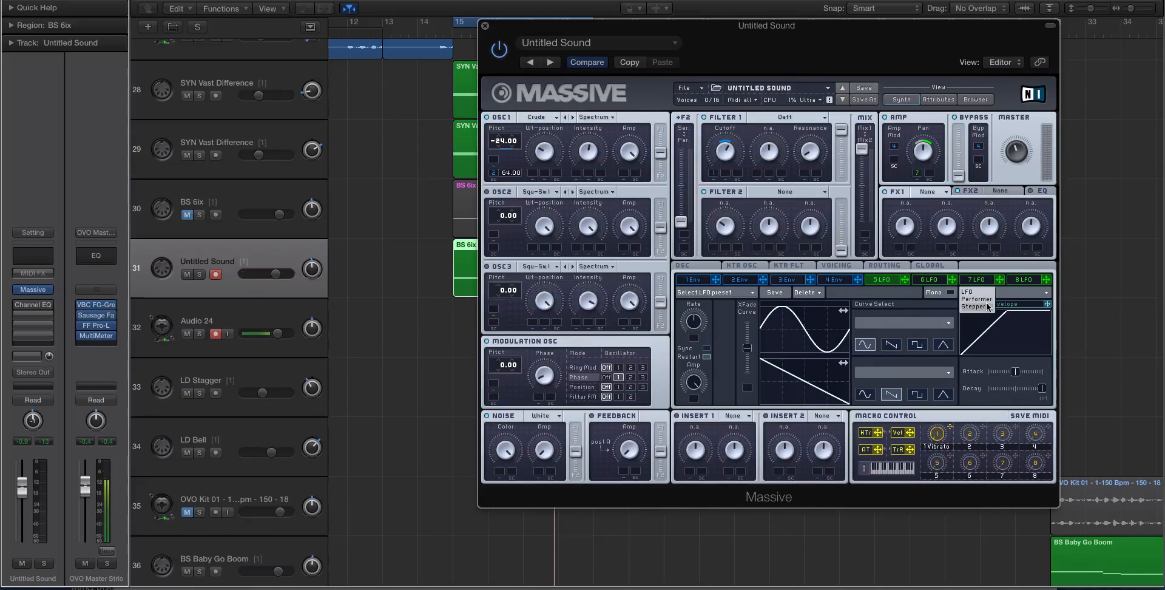
pyautogui.click(985, 305)
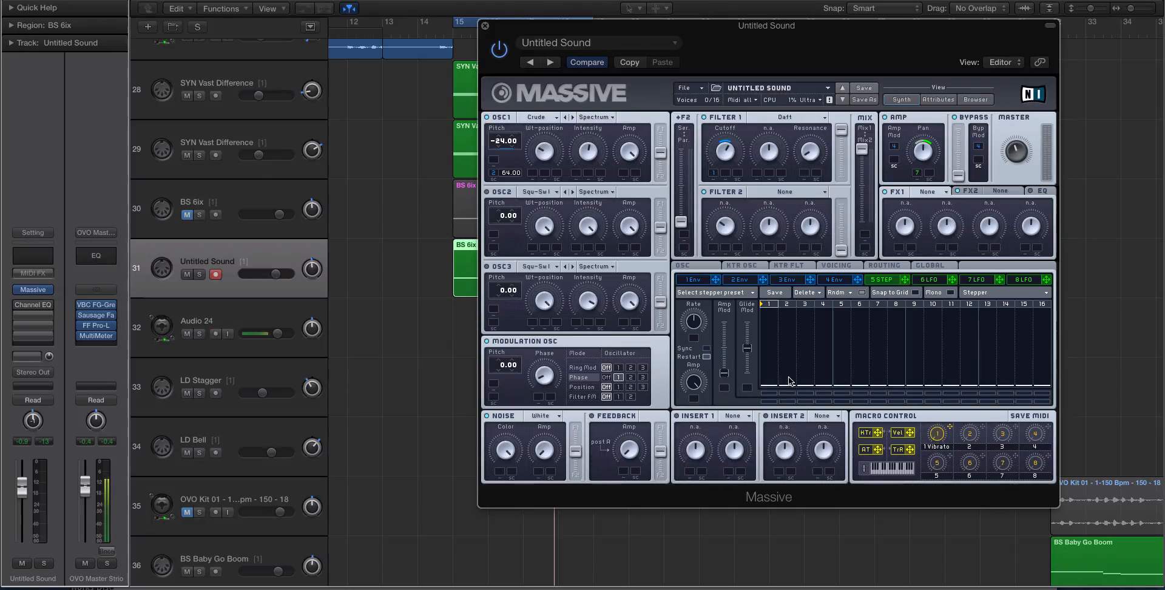
pyautogui.moveTo(805, 373); pyautogui.dragTo(842, 367)
pyautogui.moveTo(857, 376); pyautogui.dragTo(896, 388)
pyautogui.moveTo(1040, 308); pyautogui.dragTo(900, 306)
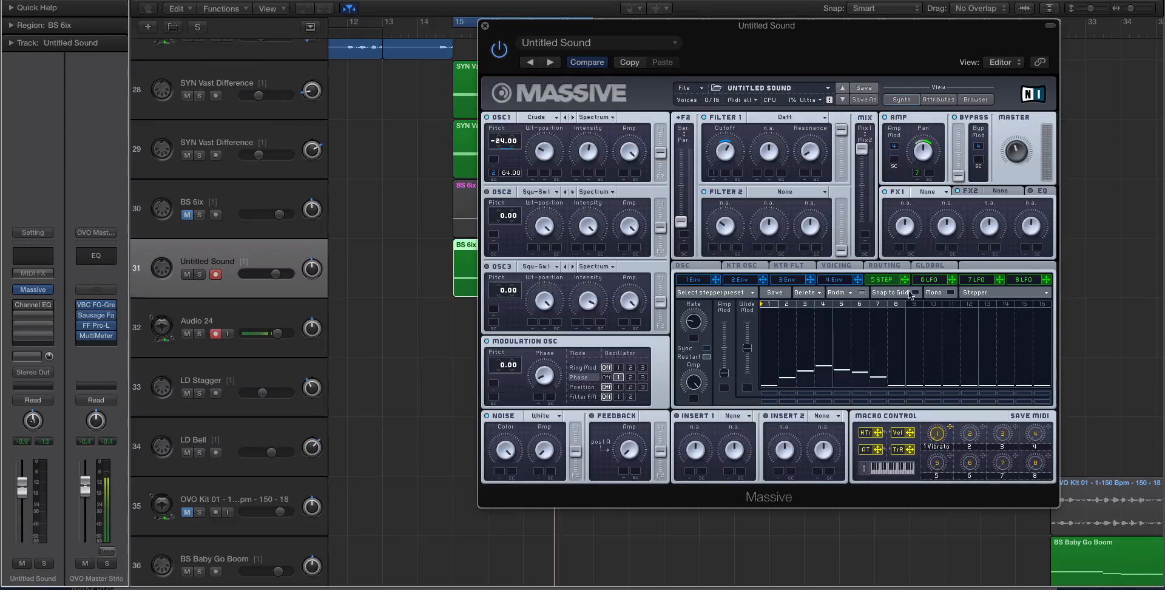
# - Assign stepper 5 to OSC1's Wt-position and Intensity, and macro 2, named Cut Off, to filter 1's cutoff
pyautogui.moveTo(905, 280); pyautogui.dragTo(537, 158)
pyautogui.moveTo(578, 159); pyautogui.dragTo(579, 151)
pyautogui.press('space')
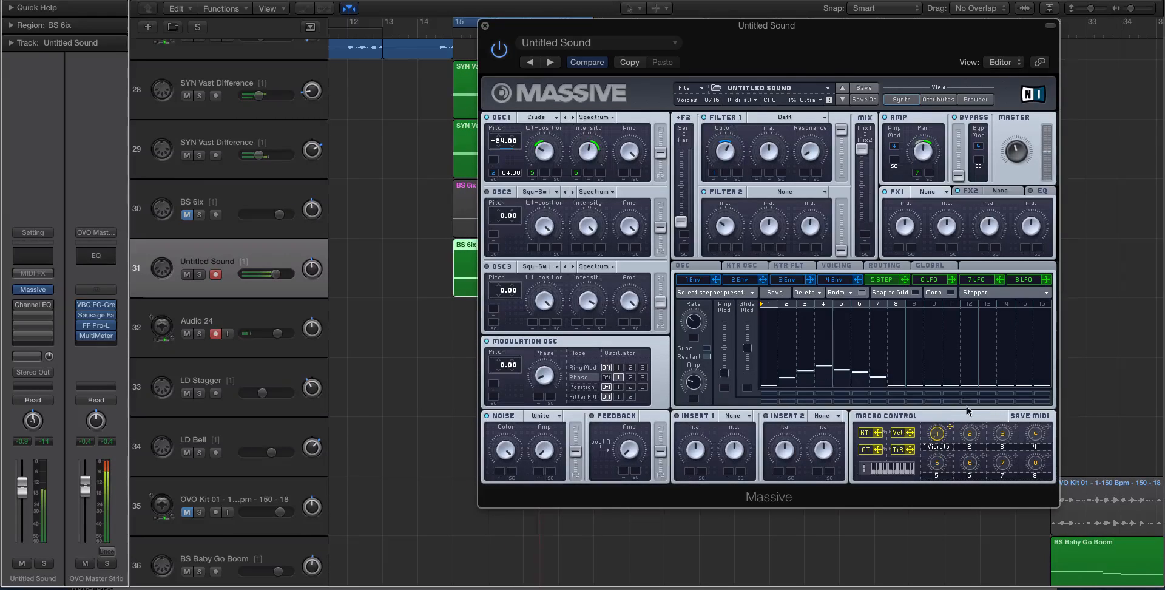
pyautogui.moveTo(982, 427); pyautogui.dragTo(725, 173)
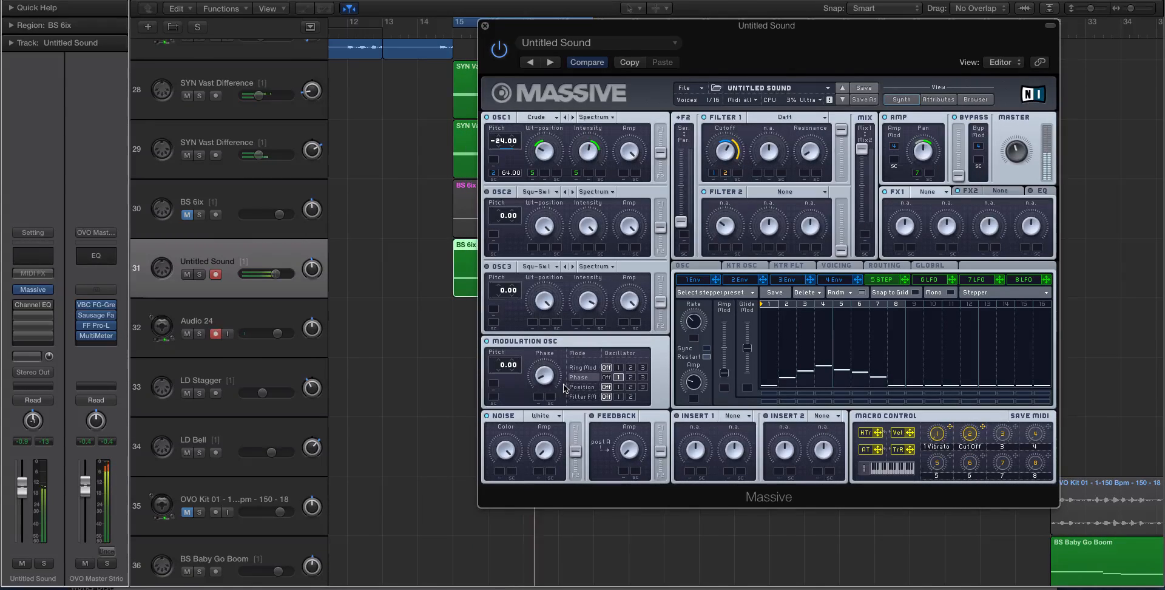
# - Change the noise type to Water Pipes, lower its color while soloed, and nudge the track volume up slightly
pyautogui.click(542, 416)
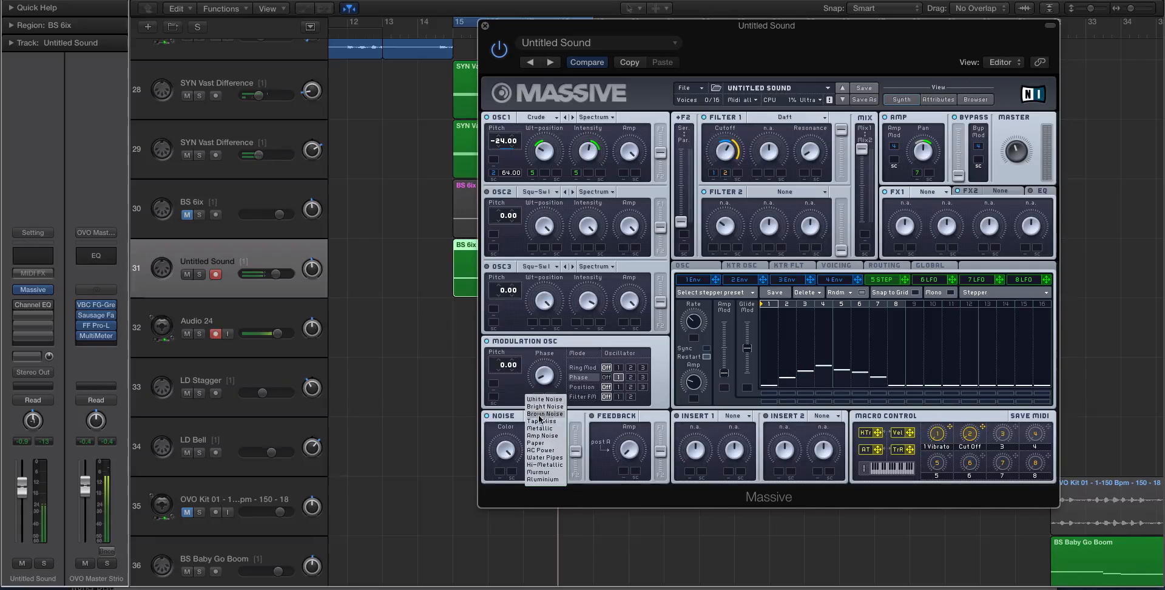
pyautogui.click(555, 456)
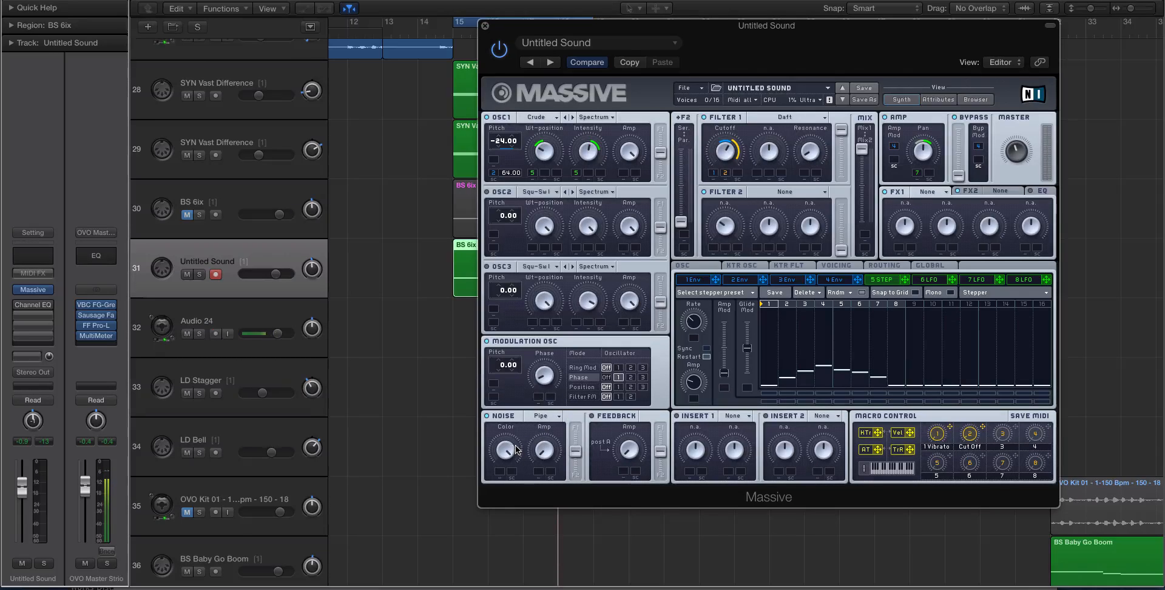
pyautogui.hotkey('ctrl', 's')
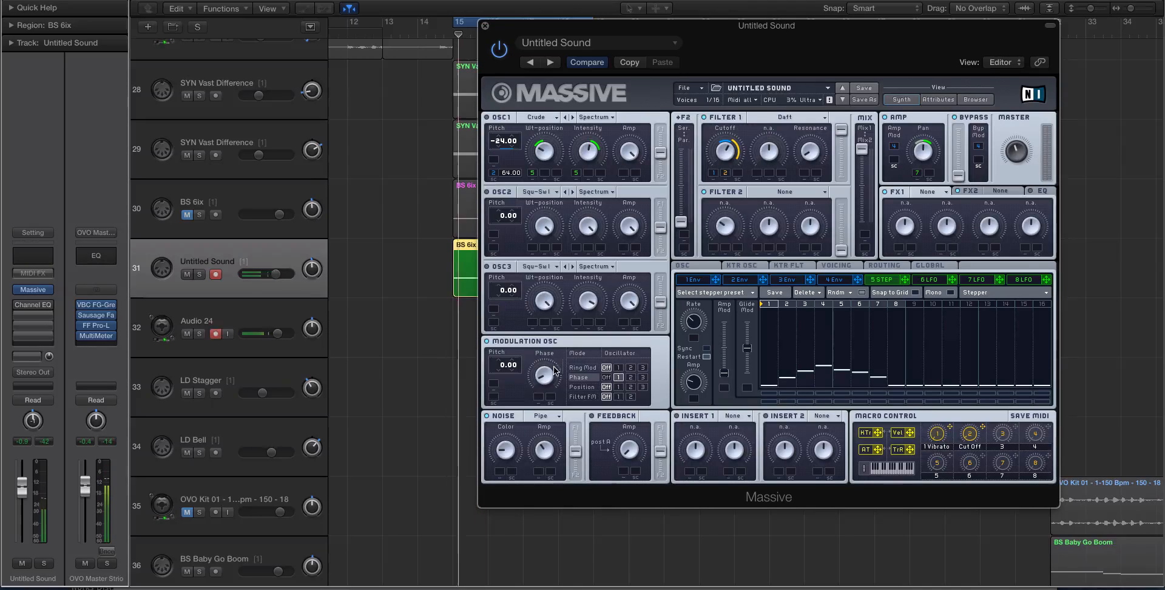
pyautogui.moveTo(276, 274)
pyautogui.mouseDown()
pyautogui.moveTo(361, 273)
pyautogui.moveTo(276, 273)
pyautogui.mouseUp()
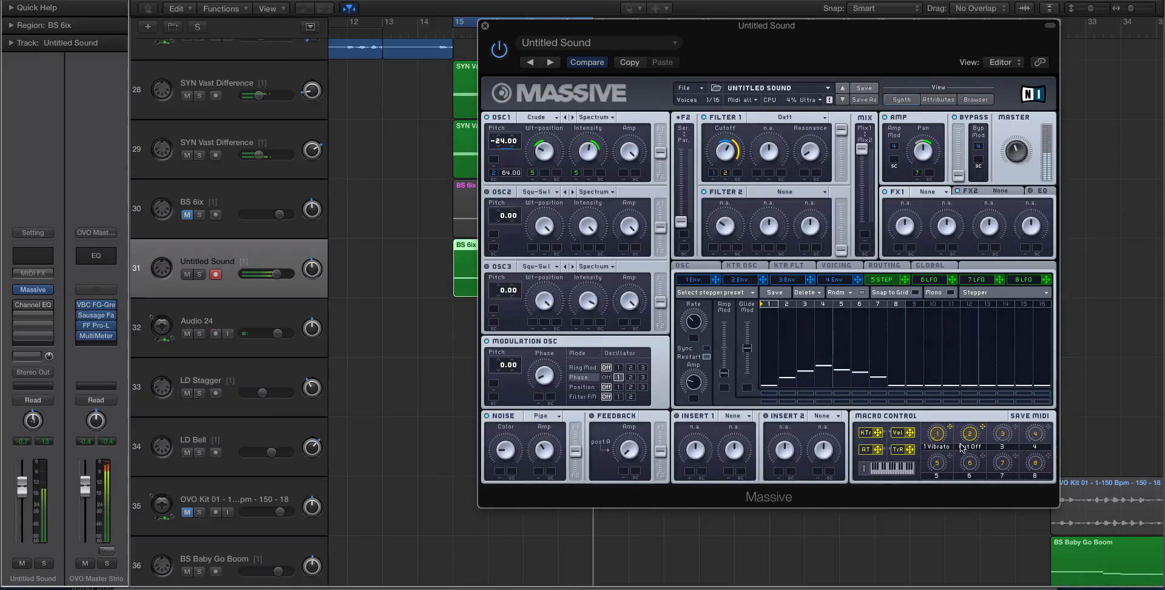
# - Load a Phaser in FX1, lower its dry/wet, rate and depth, and fine-tune its feedback
pyautogui.click(924, 190)
pyautogui.click(941, 247)
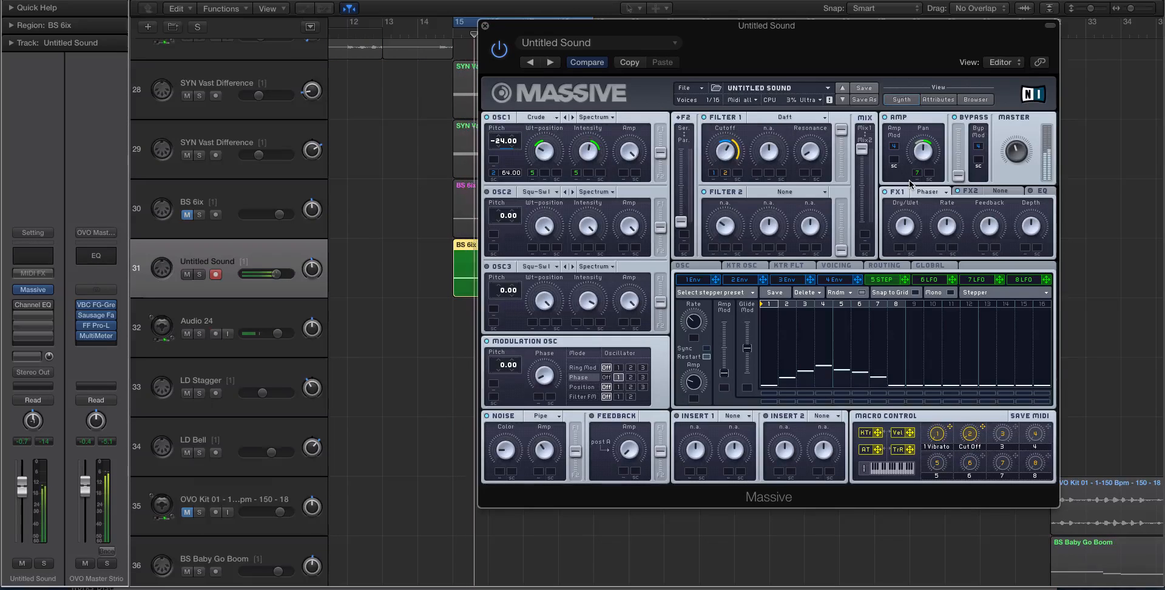
pyautogui.moveTo(904, 228); pyautogui.dragTo(940, 263)
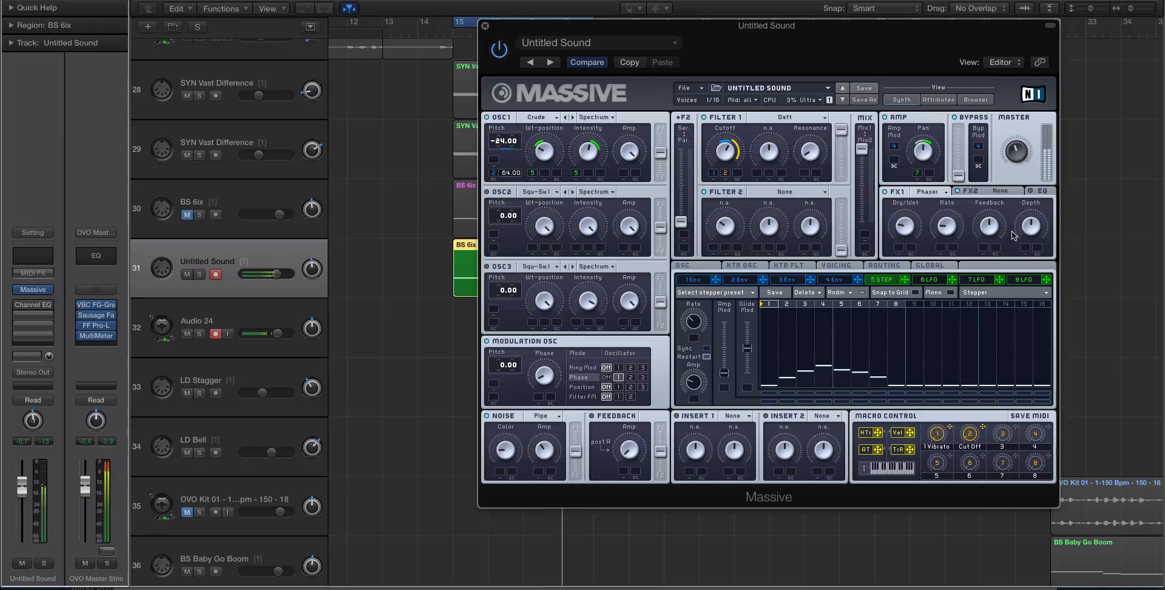
pyautogui.moveTo(1022, 231); pyautogui.dragTo(1022, 264)
pyautogui.moveTo(993, 216); pyautogui.dragTo(995, 226)
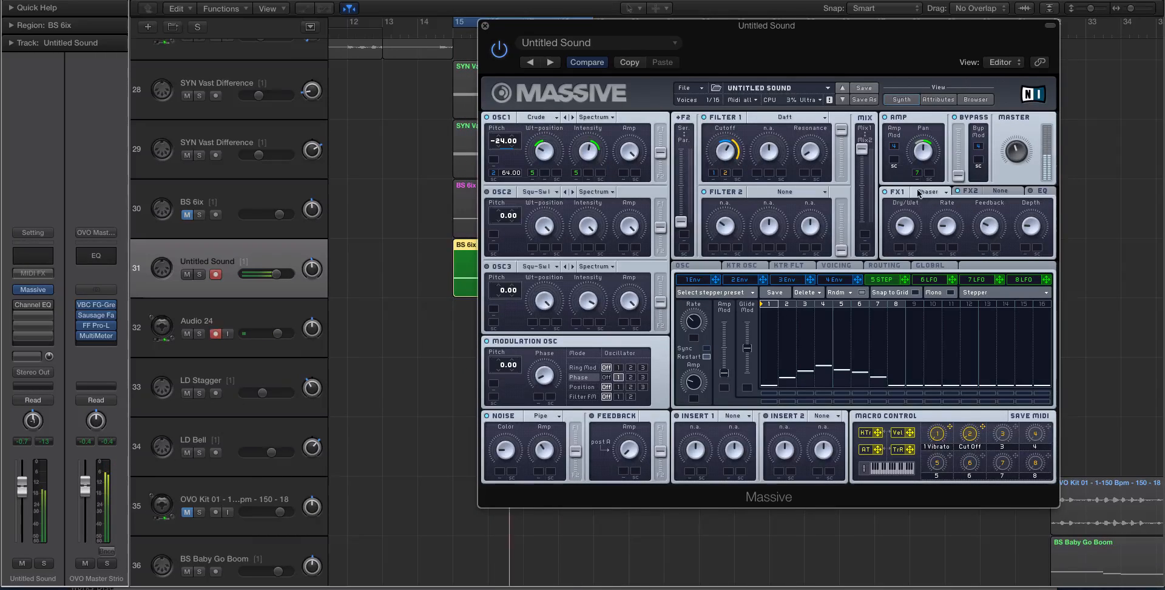
# - Load the Dimension Expander in FX2 and adjust its size and dry/wet amount with the track soloed
pyautogui.click(1005, 193)
pyautogui.click(1005, 194)
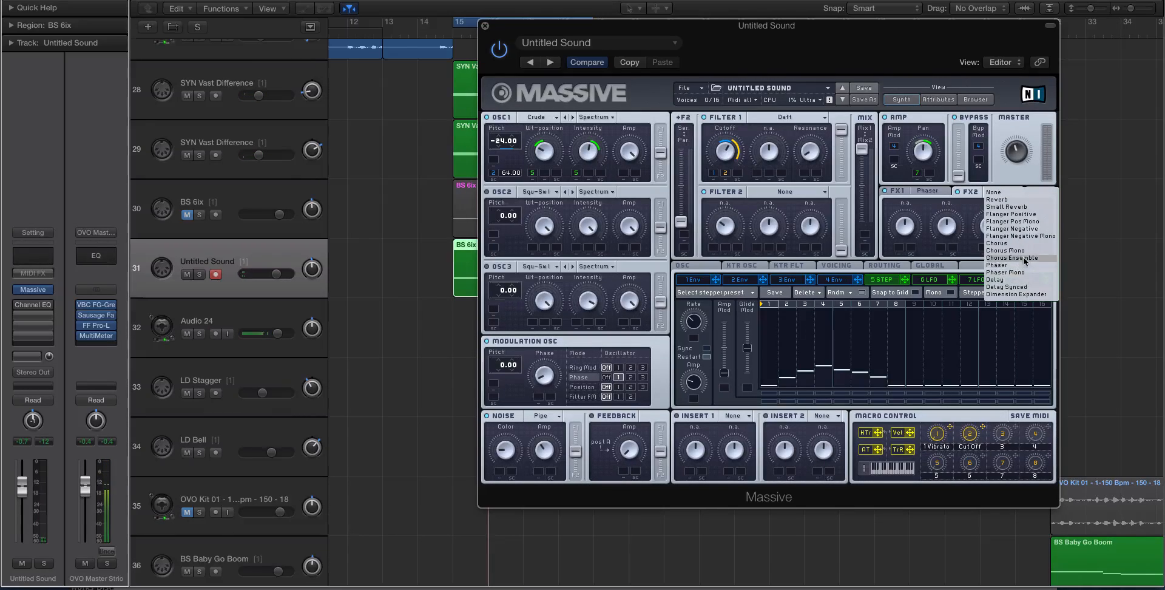
pyautogui.click(1015, 295)
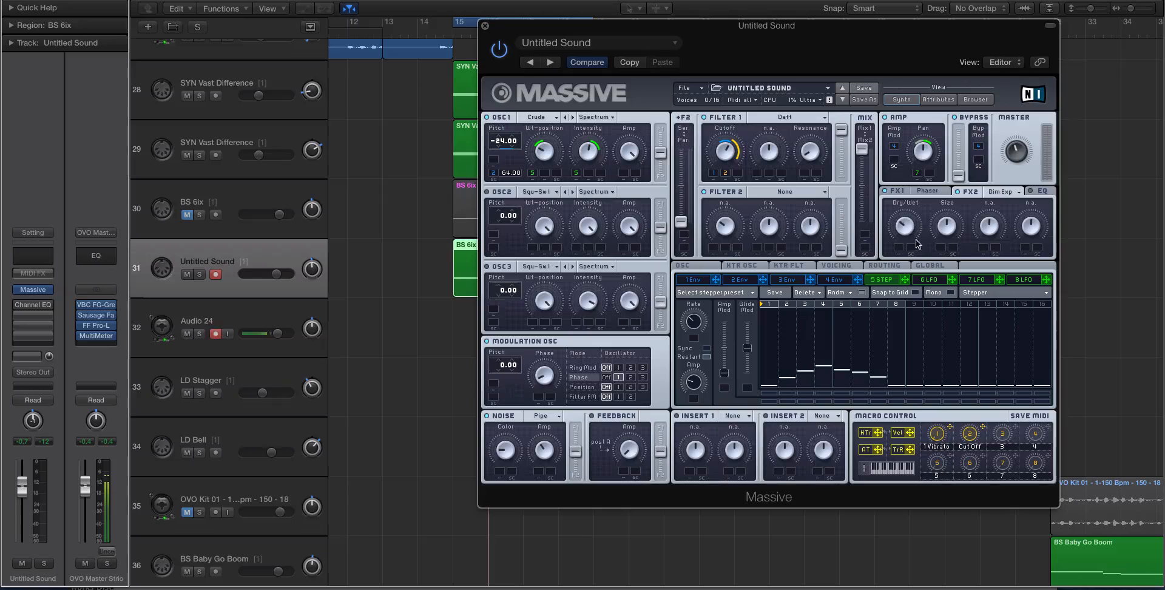
pyautogui.hotkey('ctrl', 's')
pyautogui.press('space')
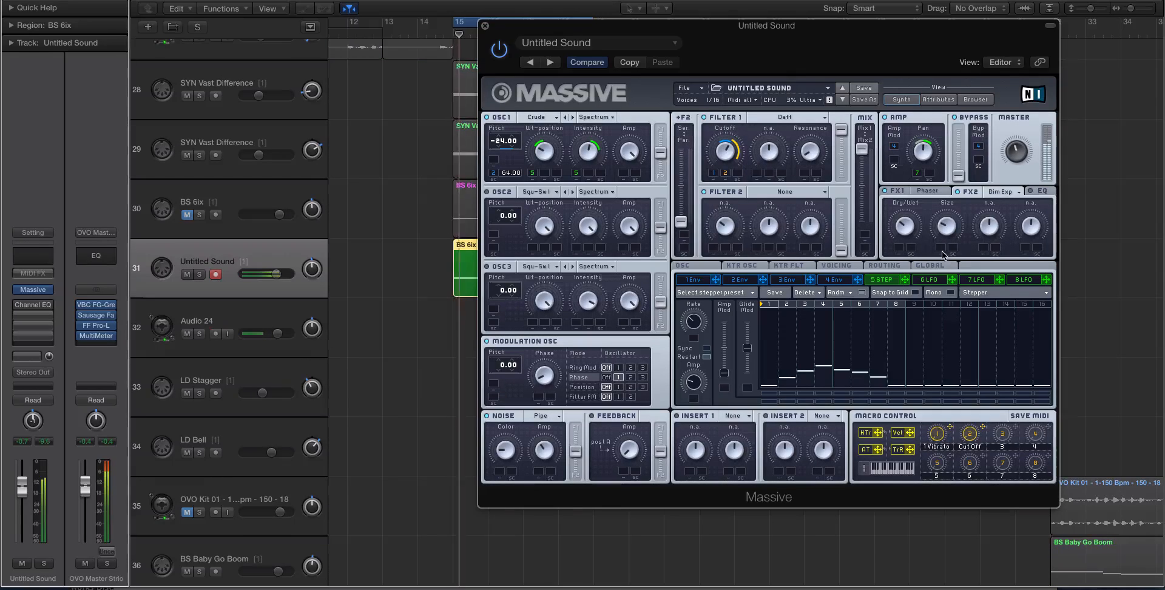
pyautogui.moveTo(946, 231); pyautogui.dragTo(903, 229)
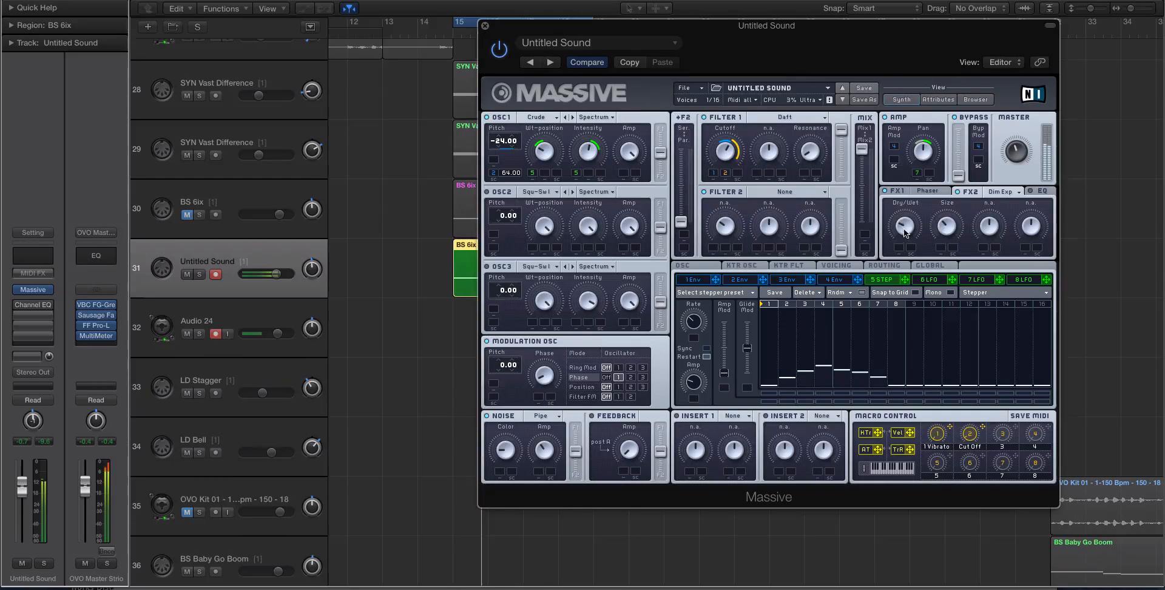
# - Enable and shape Massive's EQ, raise the Untitled Sound track volume to +0.3 dB and lower the EQ's High Shelf
pyautogui.click(1036, 192)
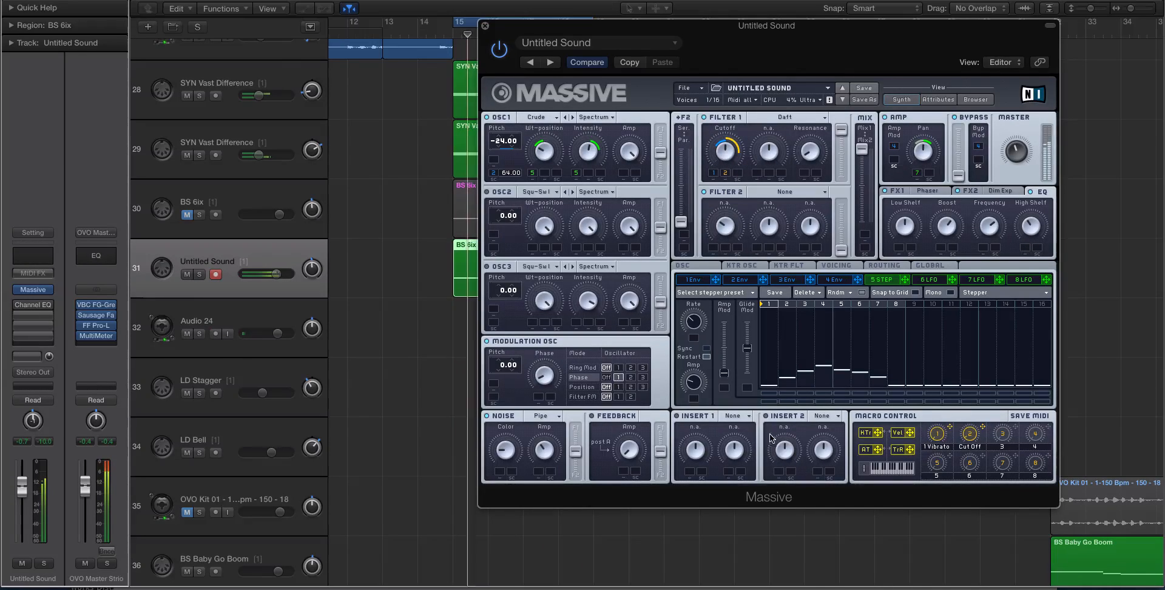
pyautogui.click(275, 275)
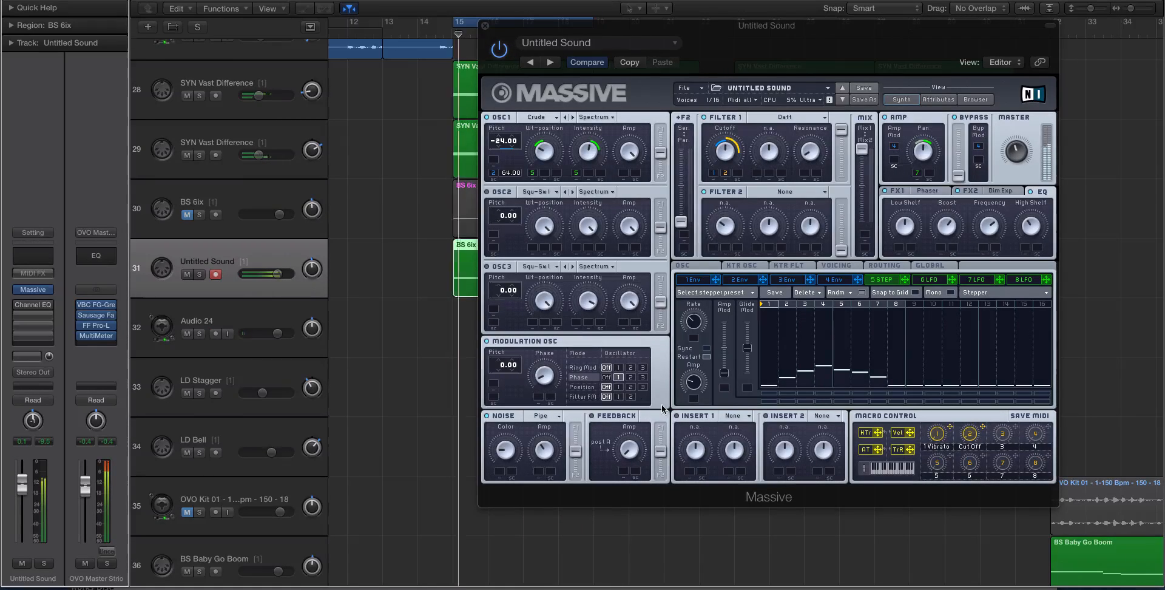
pyautogui.click(278, 273)
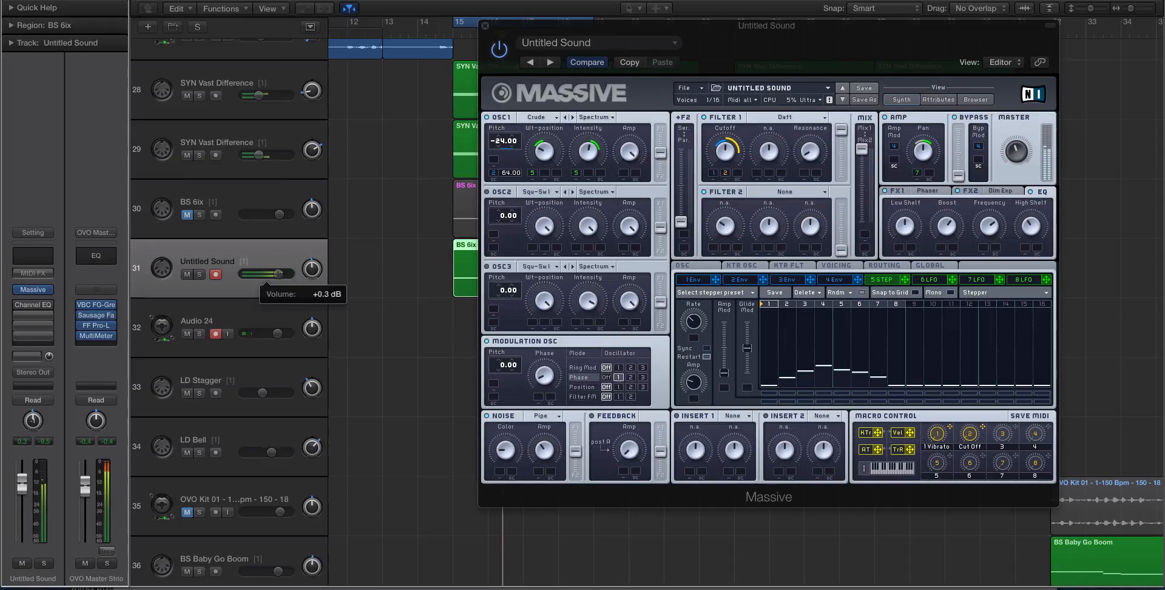
pyautogui.click(1055, 217)
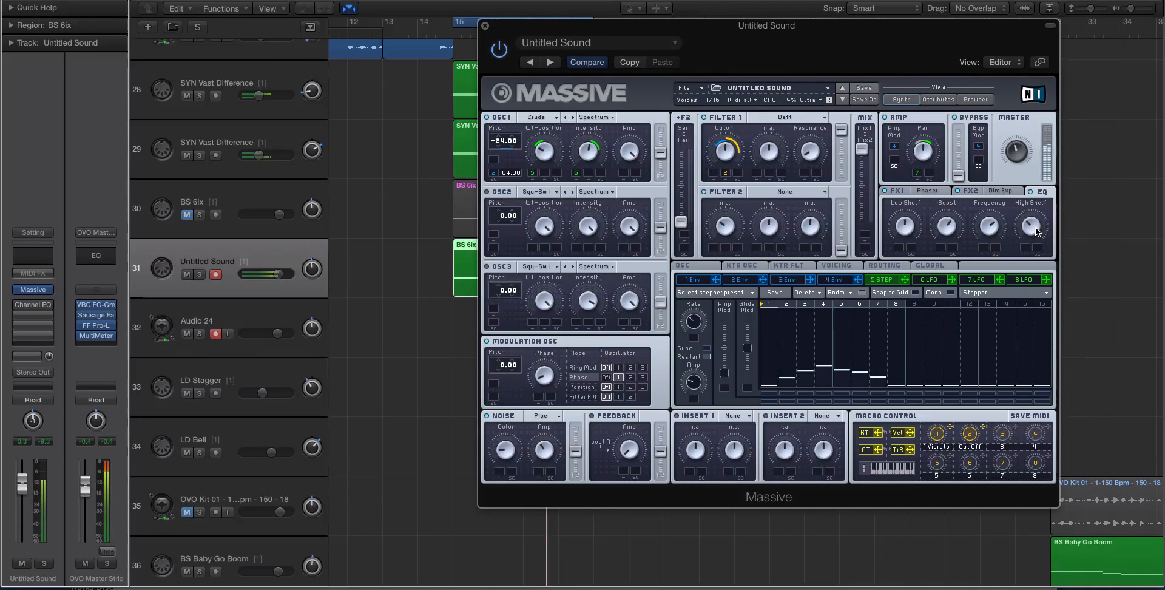
# - Raise the low-cut frequency in the Untitled Sound track's Channel EQ to 28.5 Hz, audition it, and close the EQ
pyautogui.click(31, 303)
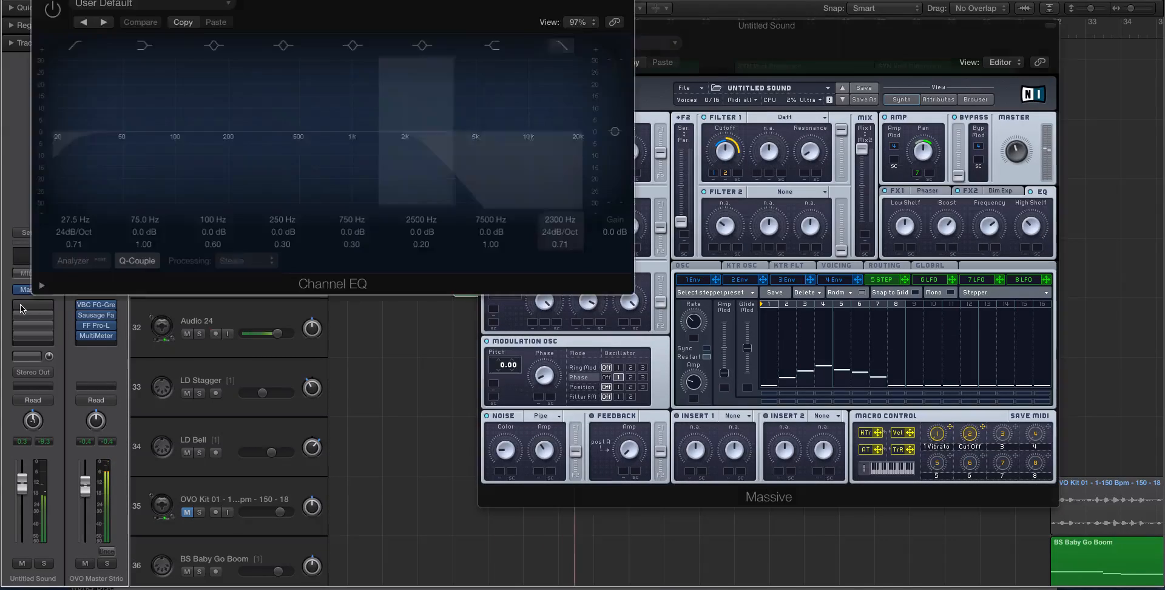
pyautogui.moveTo(77, 1); pyautogui.dragTo(161, 107)
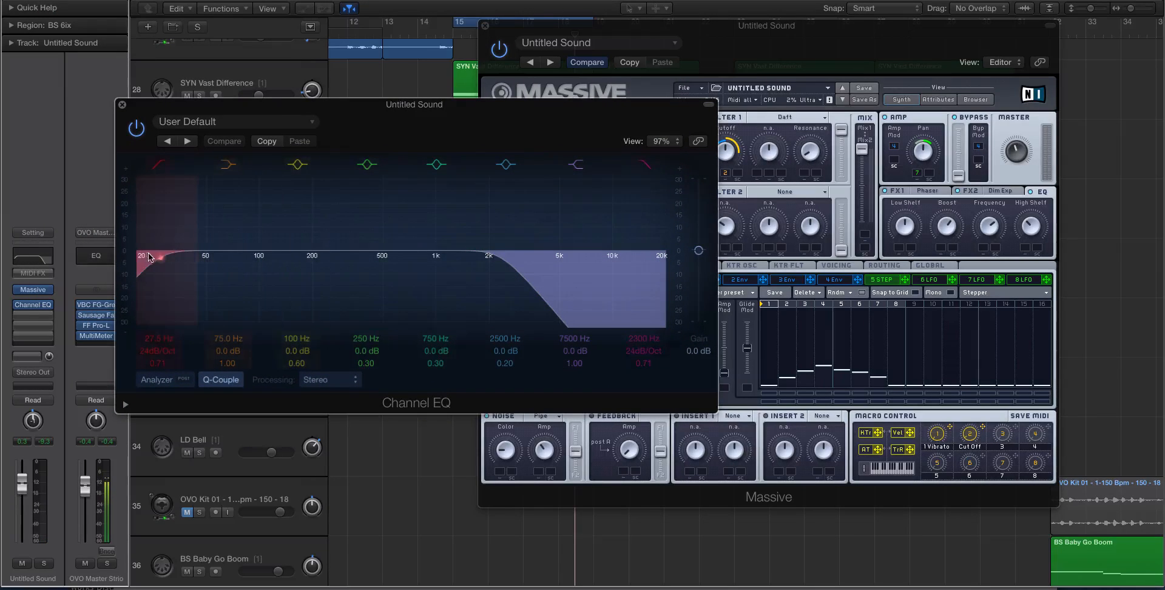
pyautogui.moveTo(161, 263); pyautogui.dragTo(166, 262)
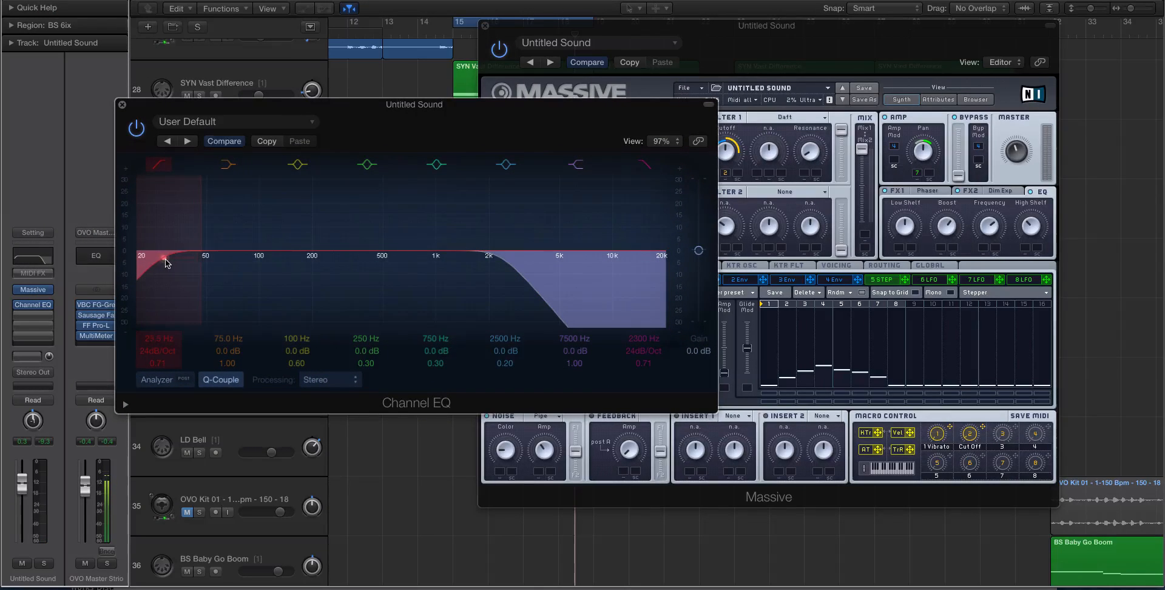
pyautogui.press('space')
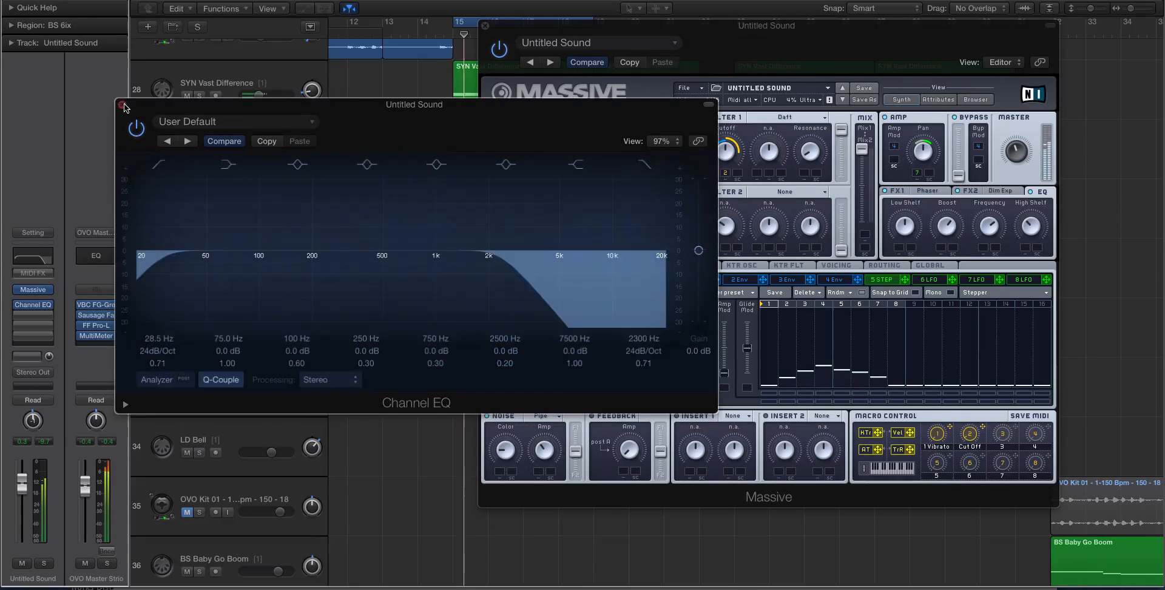
pyautogui.click(122, 105)
pyautogui.moveTo(275, 278); pyautogui.dragTo(264, 278)
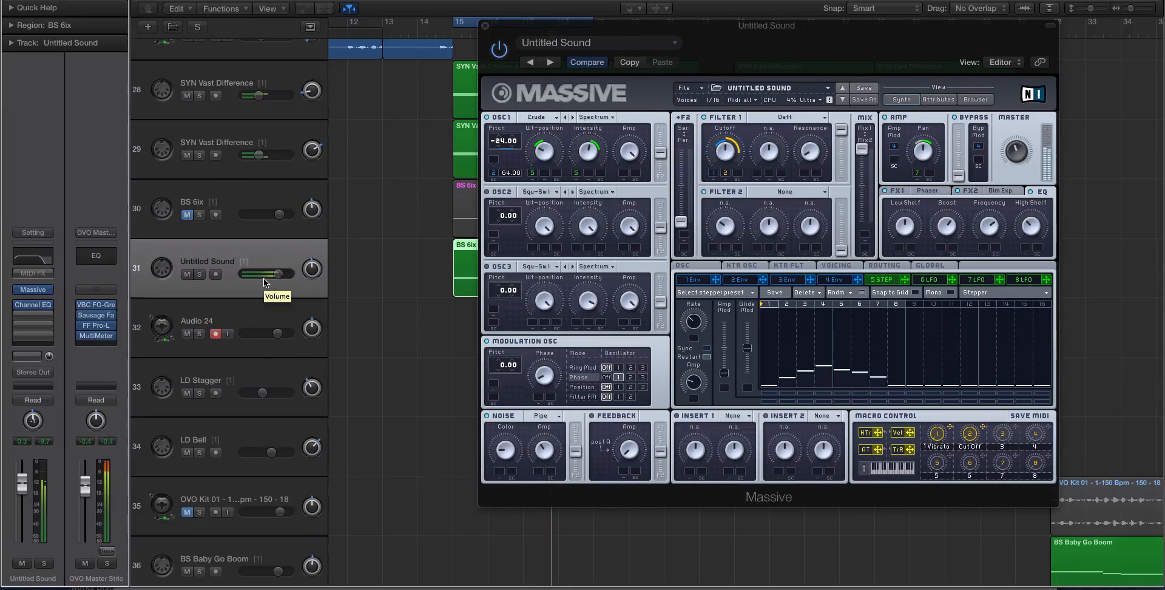
# - Load the Bitcrusher in Massive's Insert 1 and adjust its Crush and Dry/Wet amounts
pyautogui.click(673, 417)
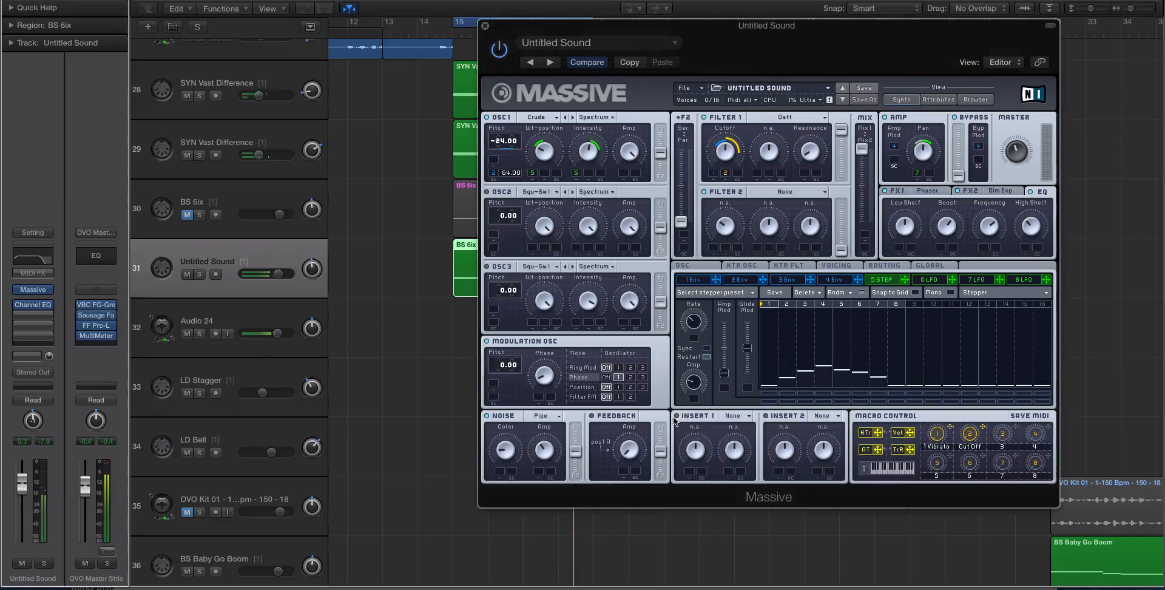
pyautogui.click(735, 415)
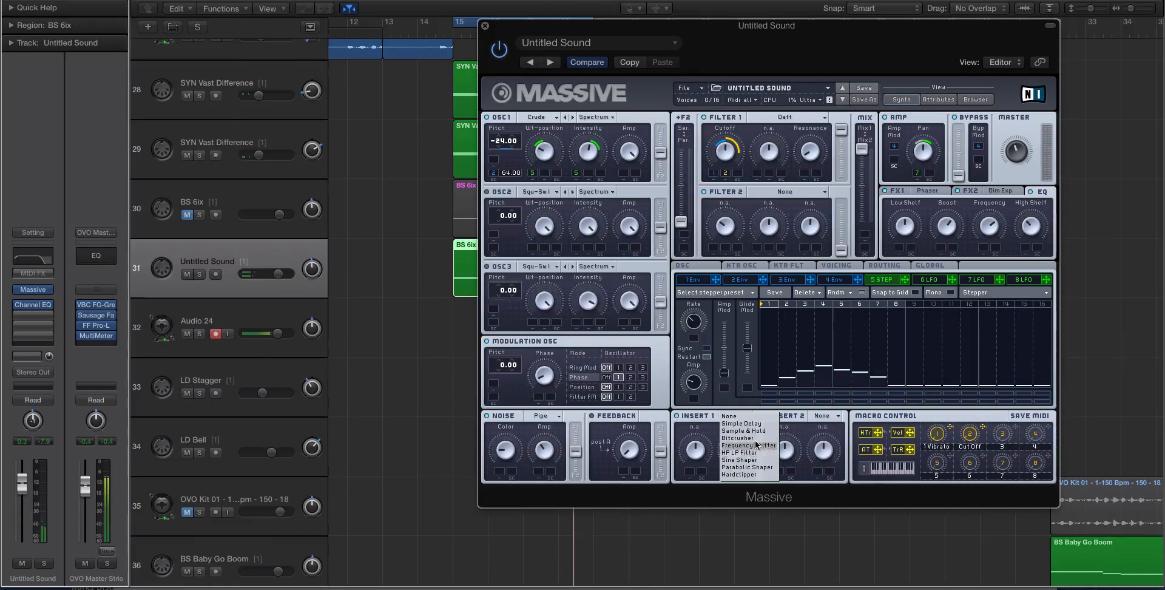
pyautogui.click(733, 437)
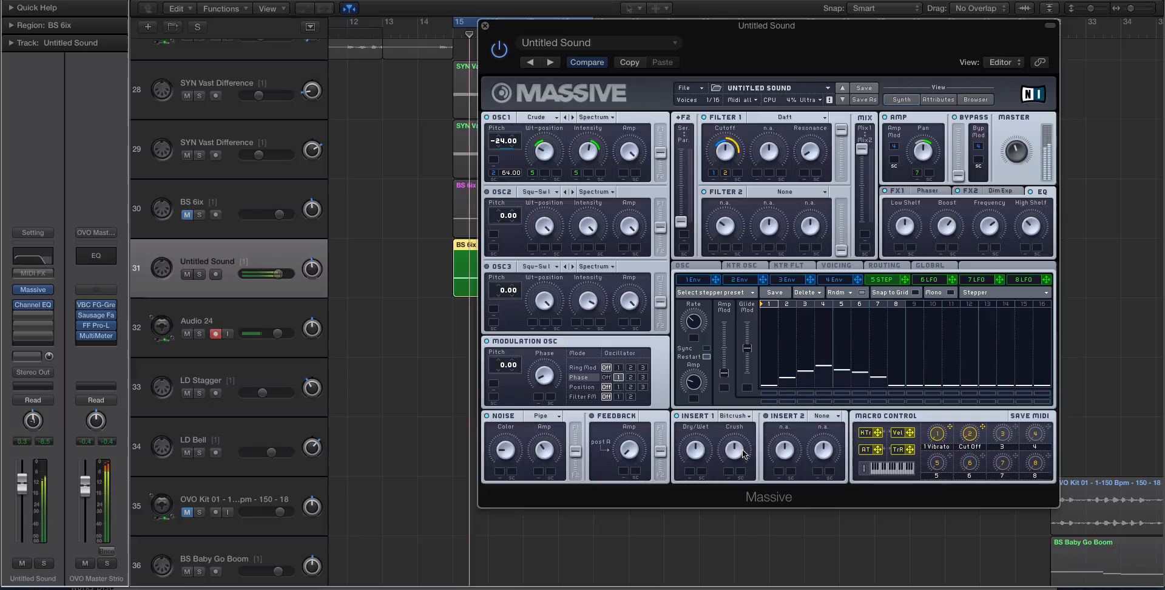
pyautogui.moveTo(742, 452); pyautogui.dragTo(693, 464)
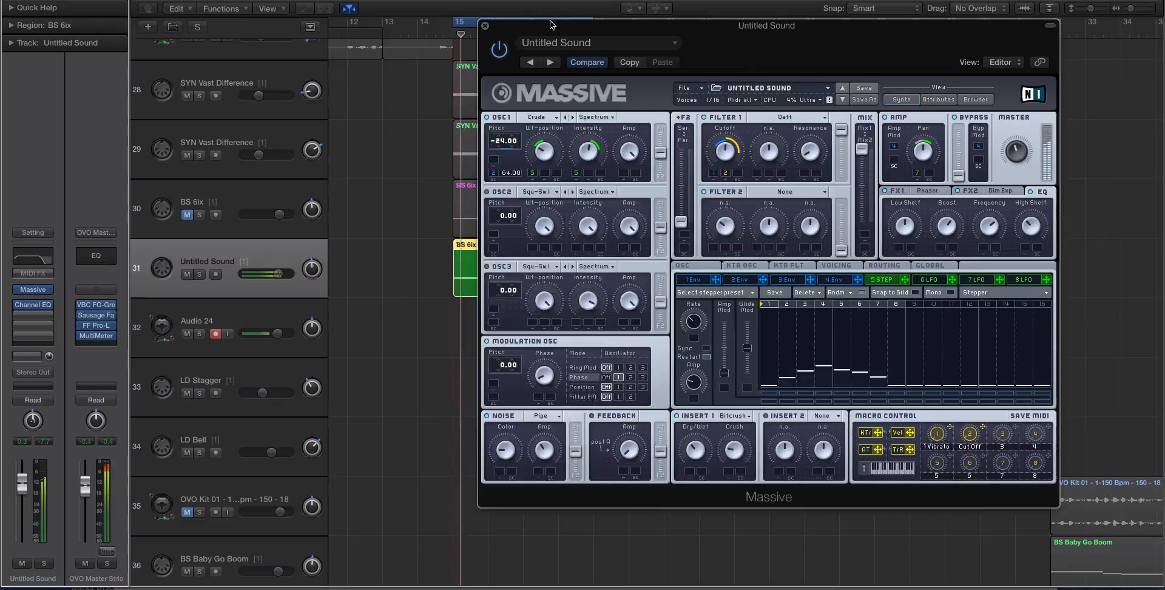
# - Increase the track height and audition the bass in the mix, then solo the BS 6ix region on the Untitled Sound track
pyautogui.moveTo(550, 24); pyautogui.dragTo(684, 25)
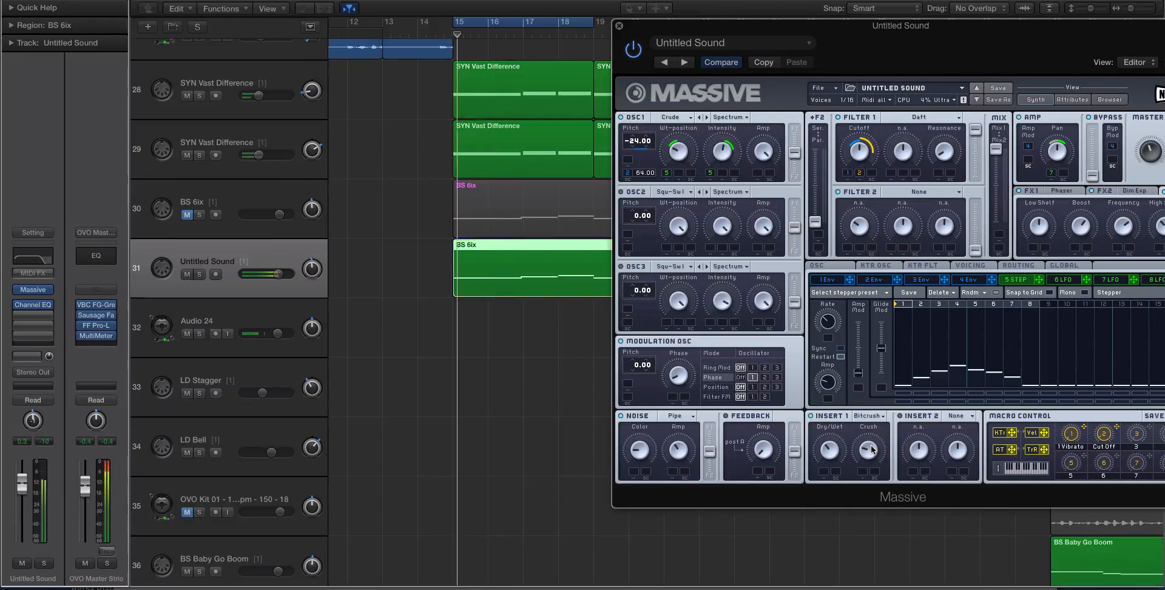
pyautogui.press('super+Down')
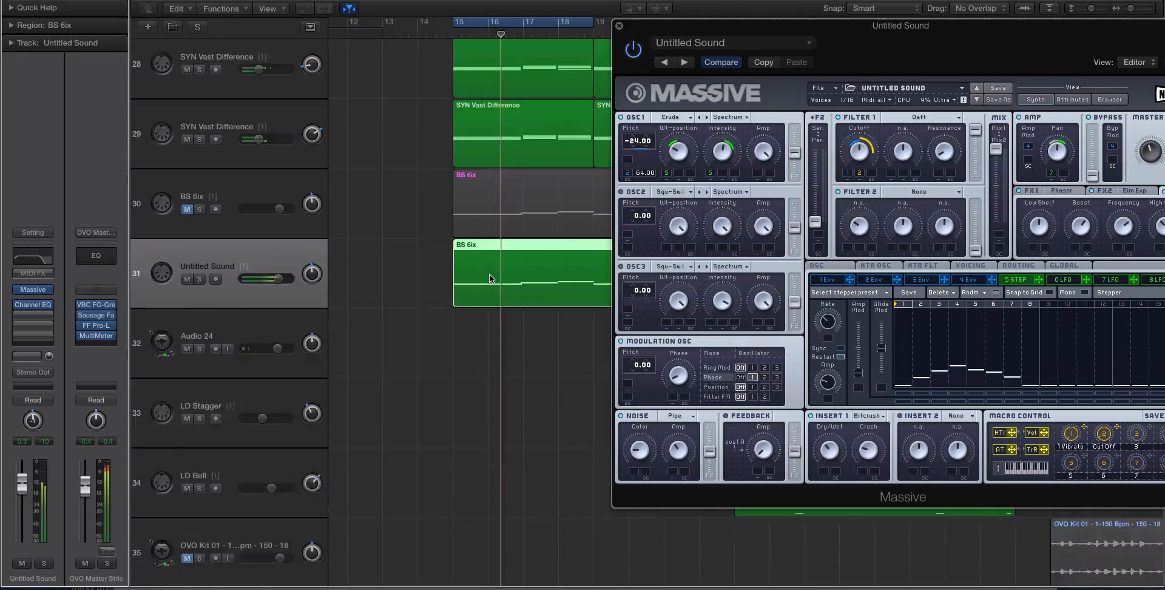
pyautogui.press('super+Down')
pyautogui.moveTo(780, 27); pyautogui.dragTo(516, 22)
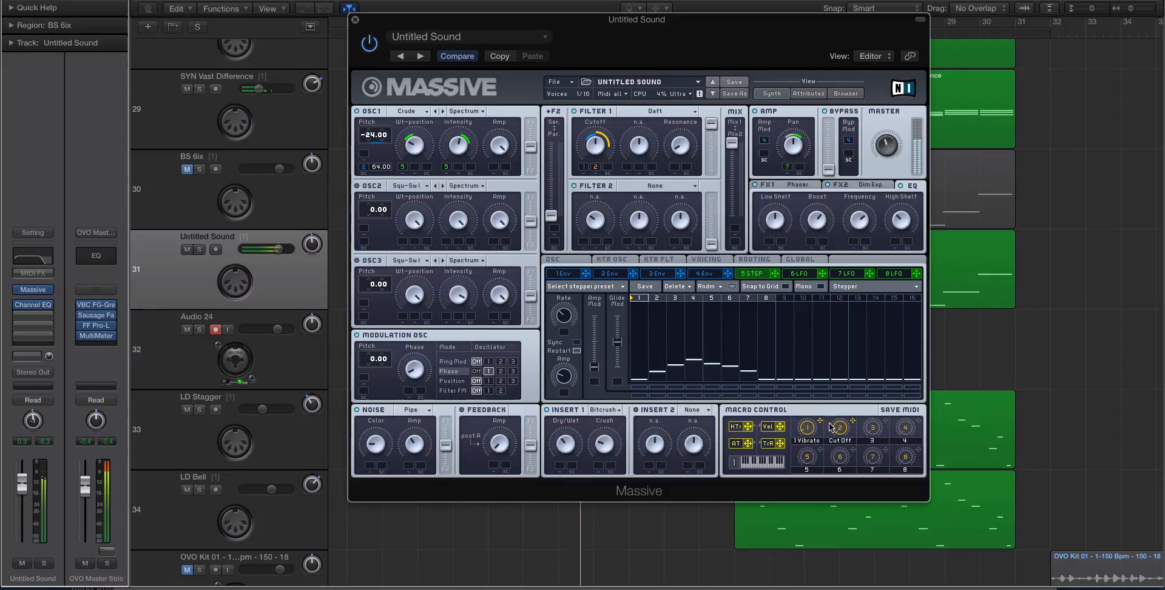
pyautogui.press('space')
pyautogui.moveTo(455, 24); pyautogui.dragTo(814, 34)
pyautogui.hotkey('ctrl', 's')
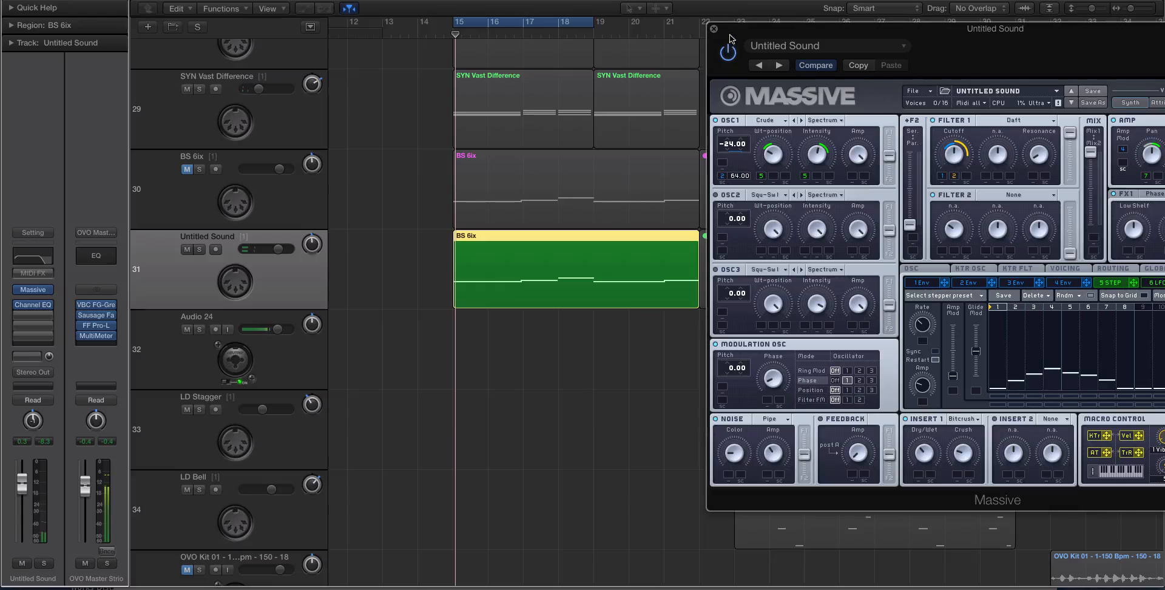
# - Review the Filter 1 type options and show the settings of Envelope 1, which modulates the cutoff
pyautogui.moveTo(735, 31); pyautogui.dragTo(415, 30)
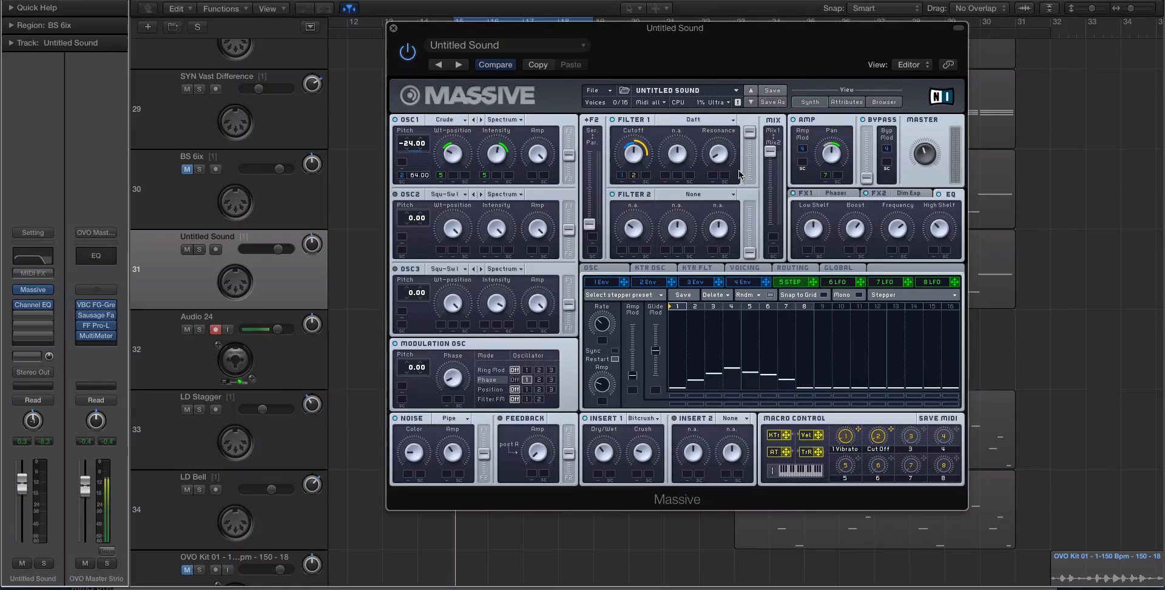
pyautogui.click(687, 121)
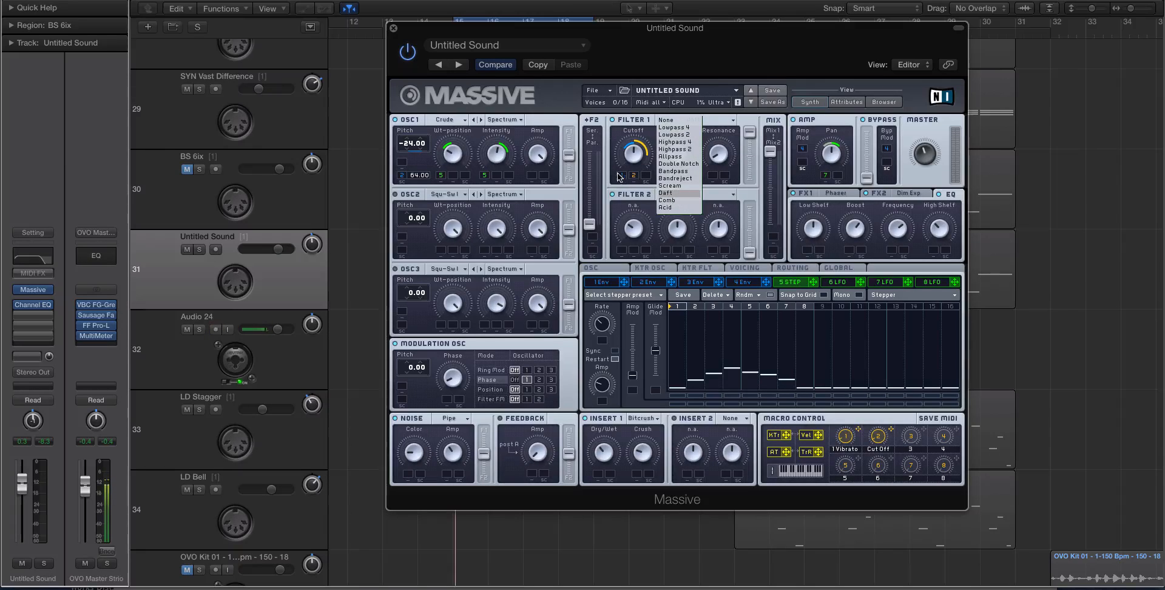
pyautogui.click(615, 177)
pyautogui.click(610, 282)
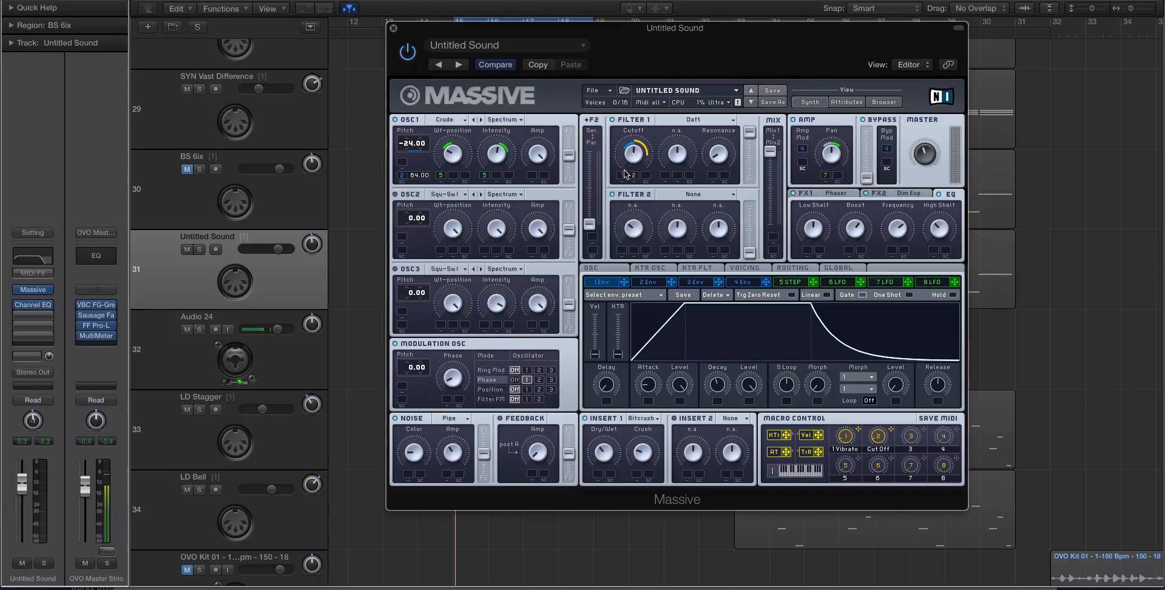
# - Audition the bass soloed and in the mix, comparing Filter 1's cutoff without and with Envelope 1 modulation
pyautogui.hotkey('ctrl', 's')
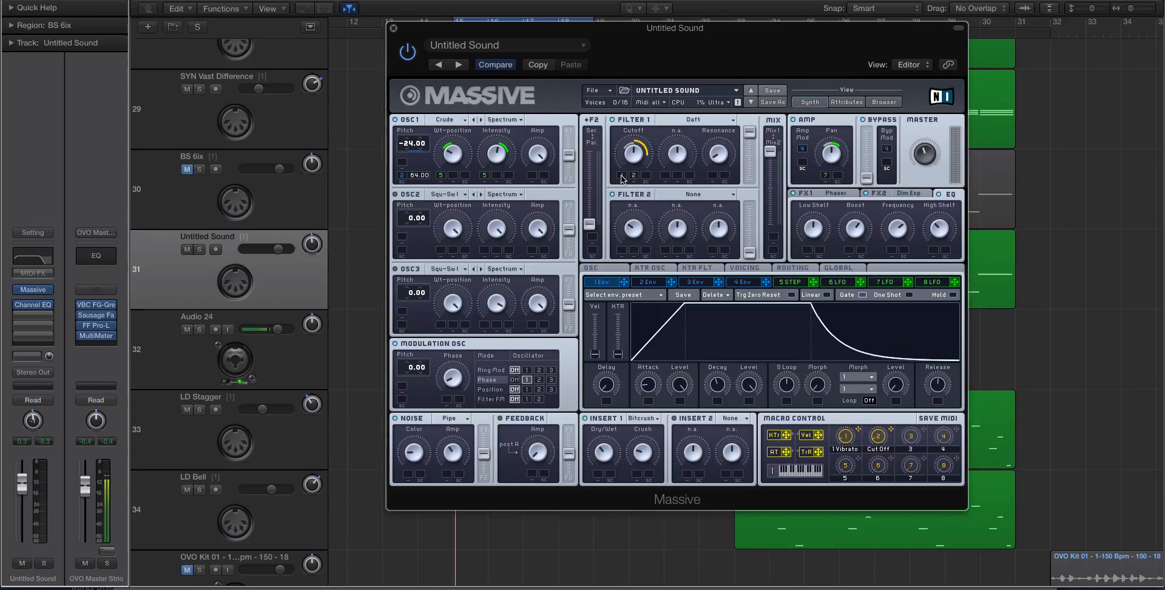
pyautogui.moveTo(613, 27); pyautogui.dragTo(822, 2)
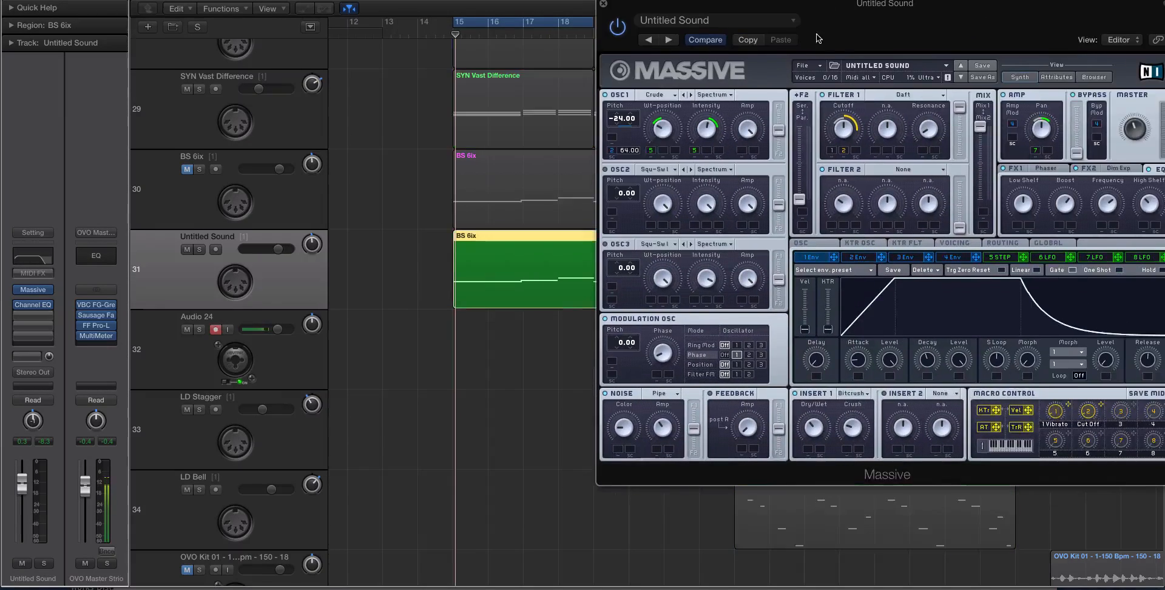
pyautogui.press('space')
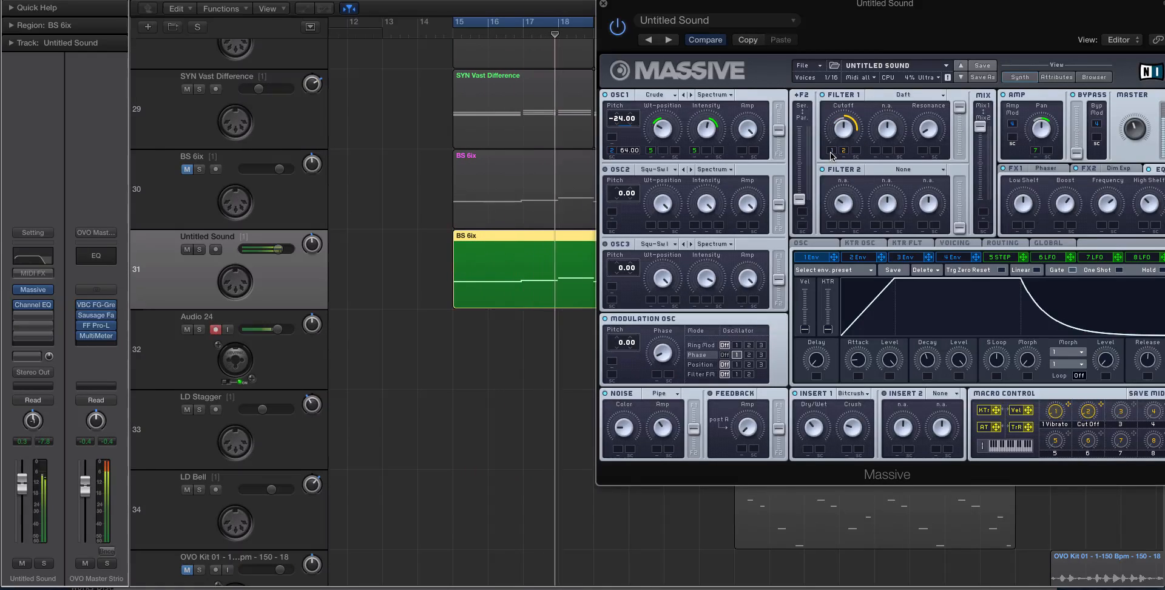
pyautogui.press('space')
pyautogui.hotkey('ctrl', 's')
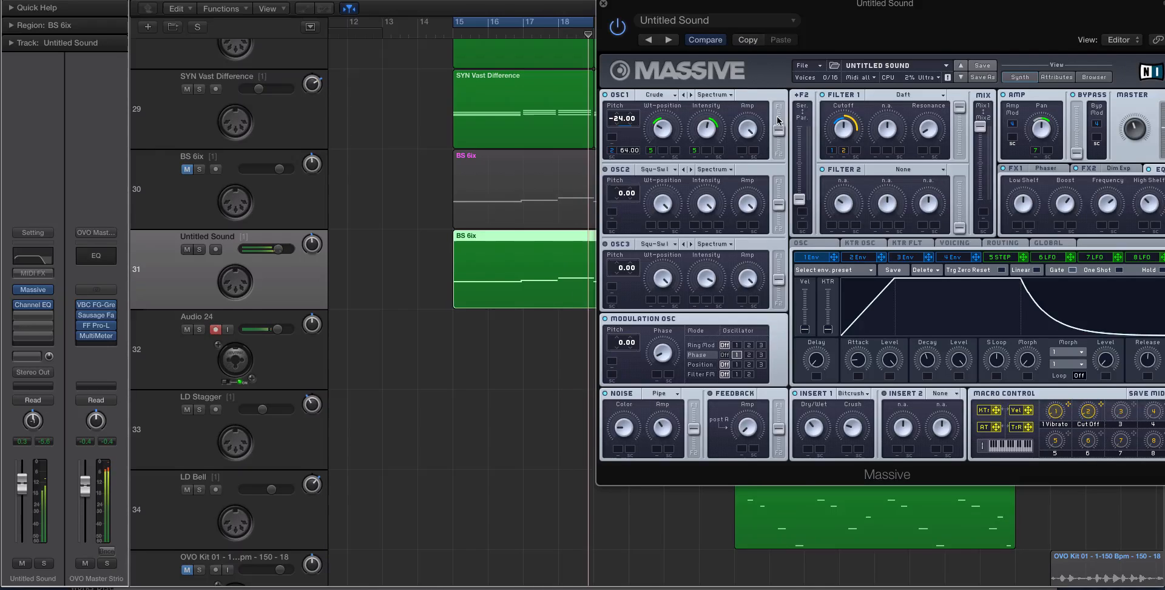
pyautogui.press('space')
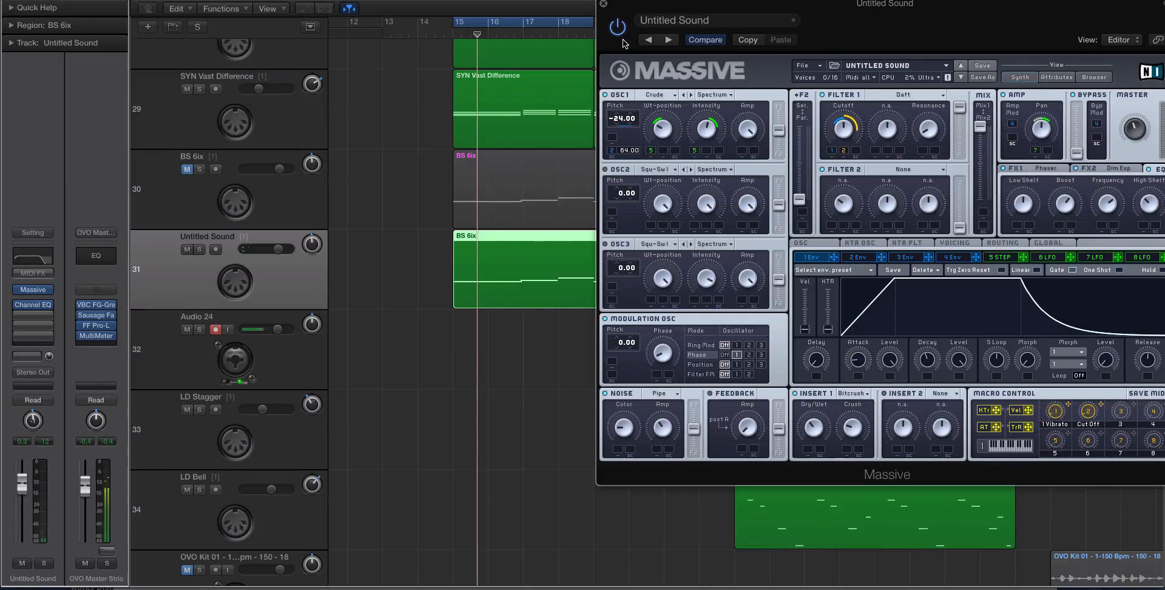
pyautogui.moveTo(674, 2); pyautogui.dragTo(459, 14)
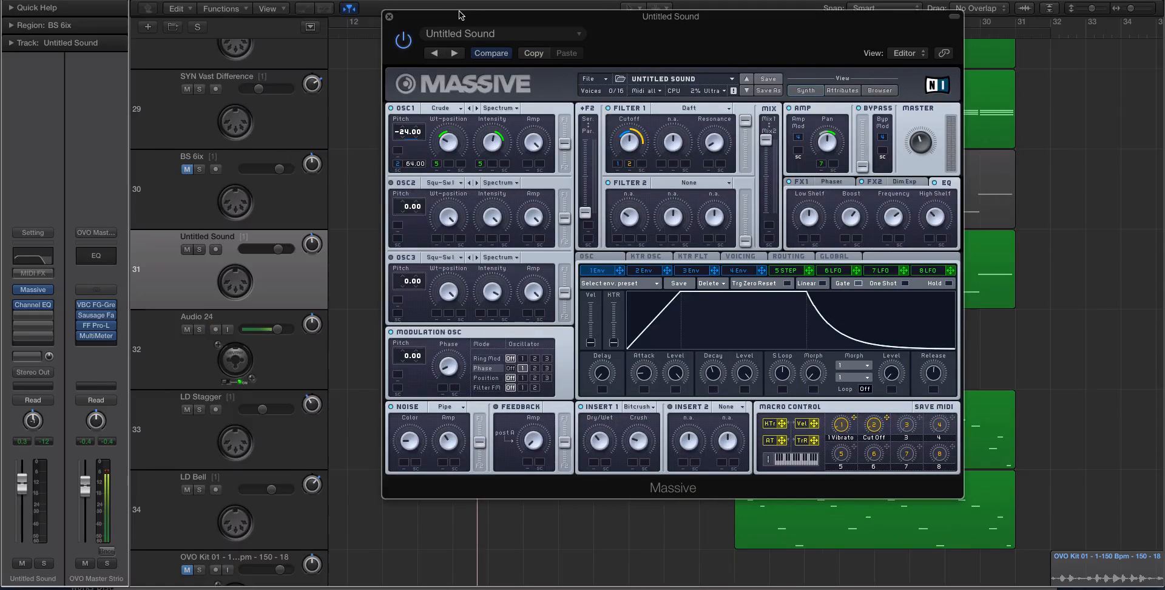